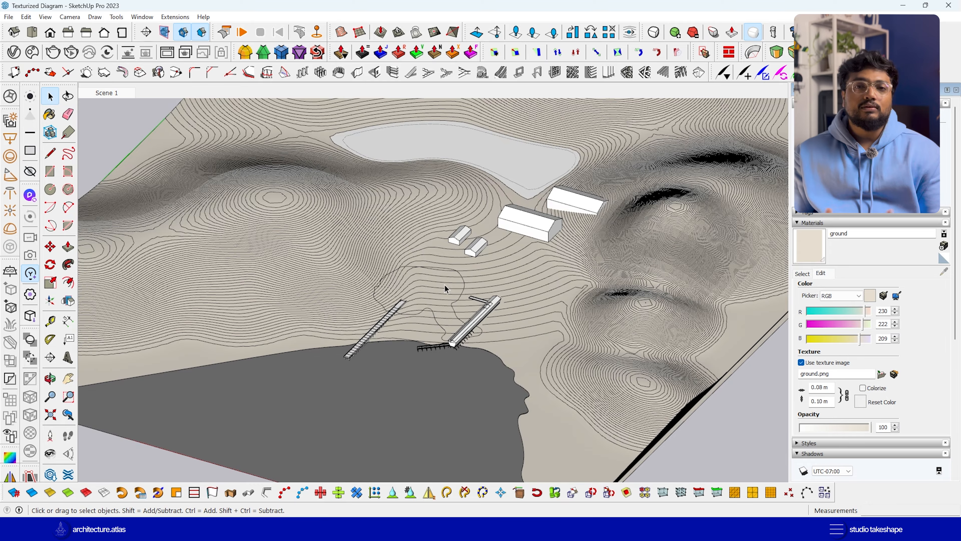
# - Create a new material based on the ground.png texture and paint the selected clearing face with it
pyautogui.scroll(3, 444, 286)
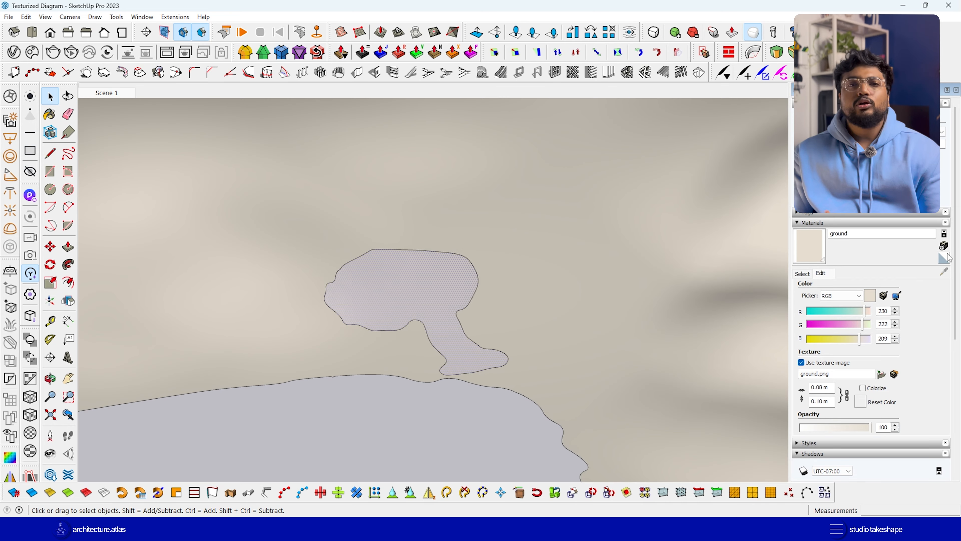
pyautogui.click(944, 246)
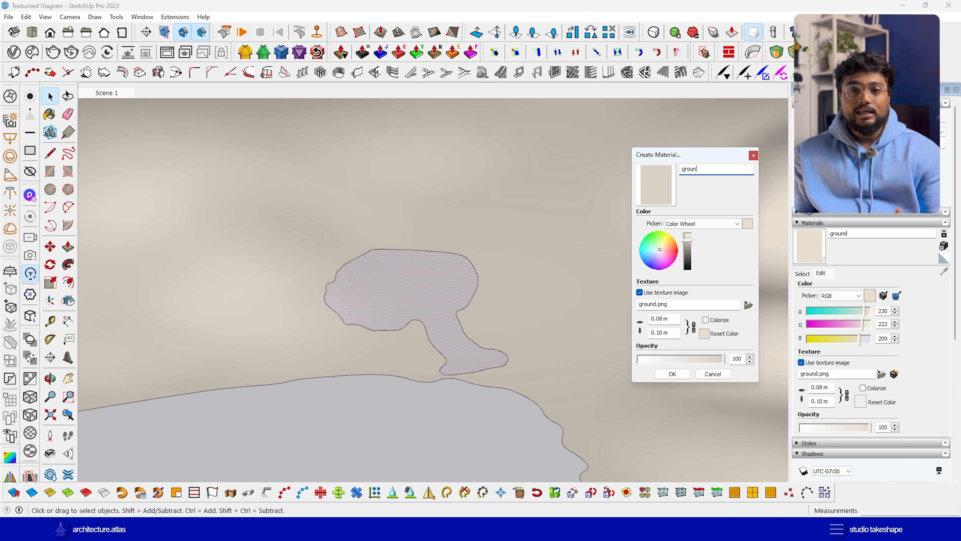
pyautogui.click(689, 224)
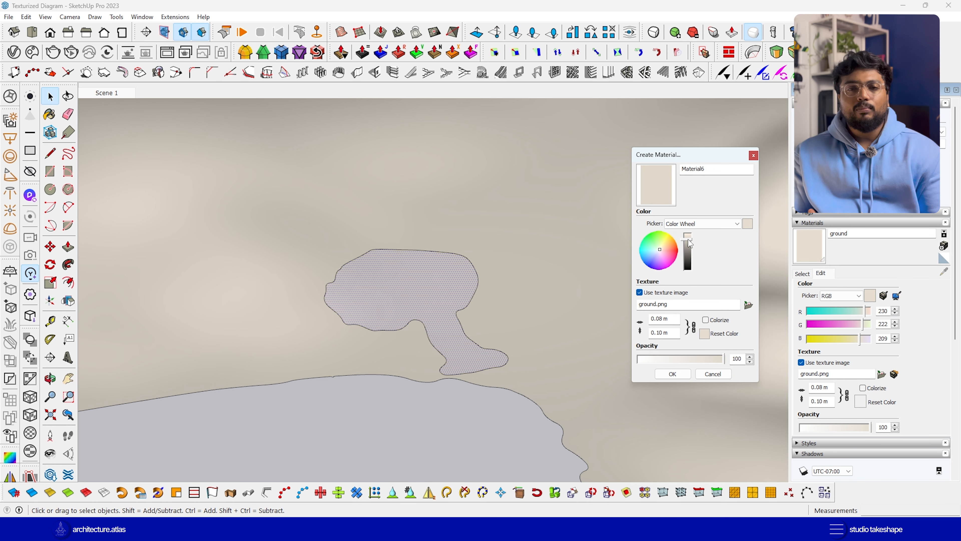
pyautogui.click(673, 374)
pyautogui.click(414, 282)
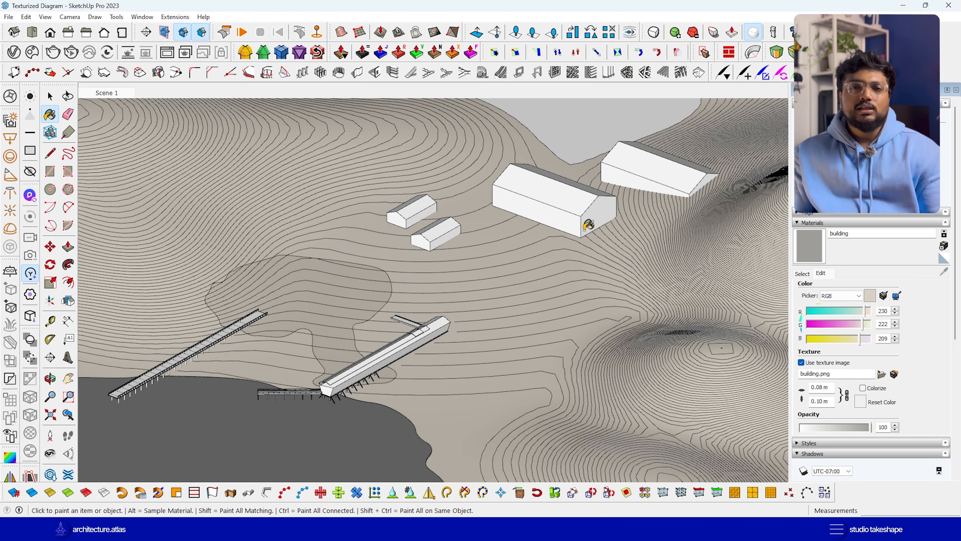
# - Paint the large and small gabled buildings on the hillside with the building material
pyautogui.click(583, 201)
pyautogui.click(415, 204)
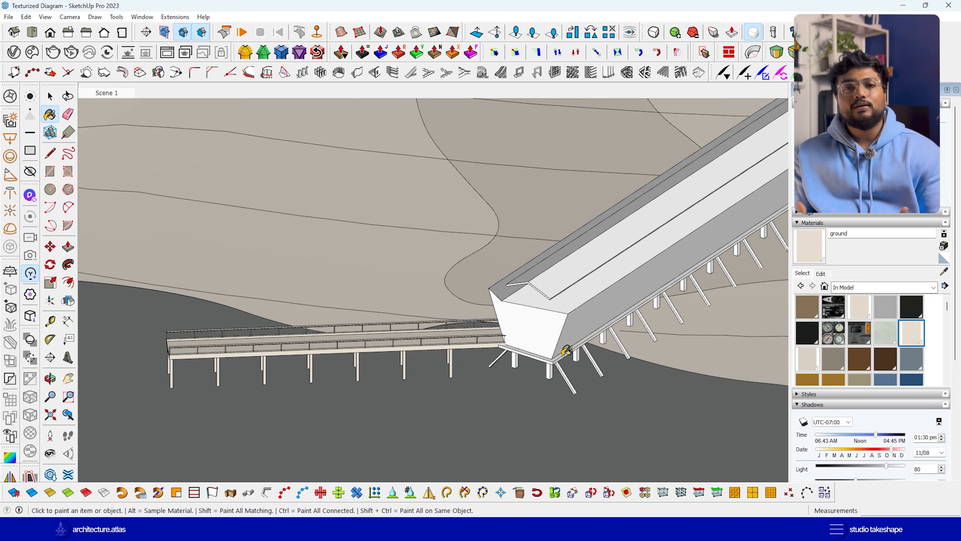
# - Create a material named main building using the main building.png texture, and paint the long building and its adjoining jetty with it
pyautogui.click(944, 258)
pyautogui.write('main building')
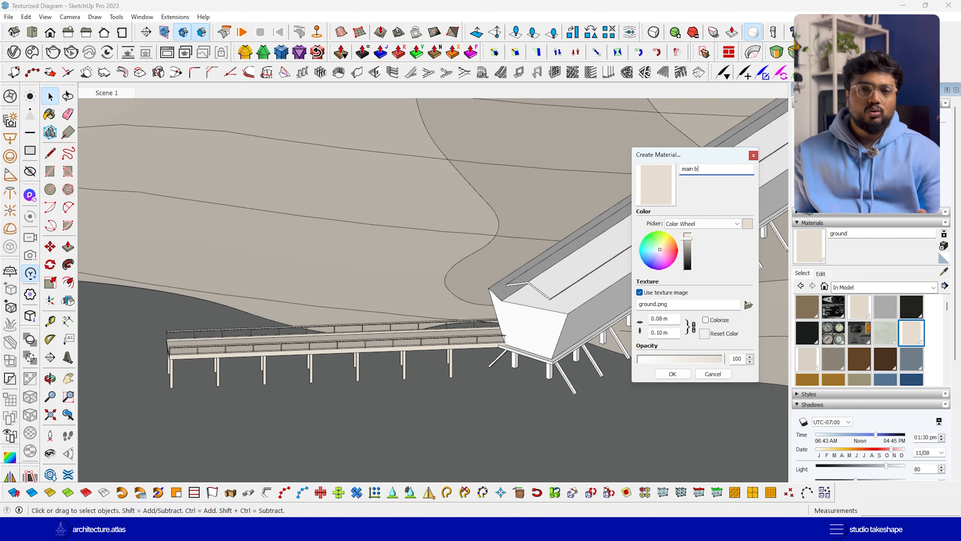
pyautogui.click(749, 305)
pyautogui.click(240, 100)
pyautogui.click(357, 393)
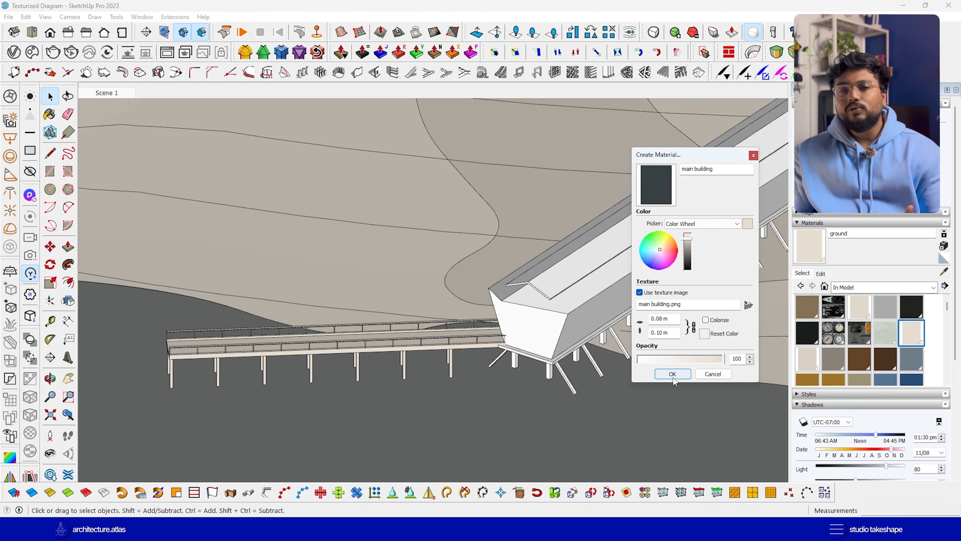
pyautogui.click(675, 375)
pyautogui.click(576, 355)
pyautogui.click(446, 336)
# - Create another material from the current dark blue-grey one for the main building's long roof strip
pyautogui.scroll(-4, 541, 323)
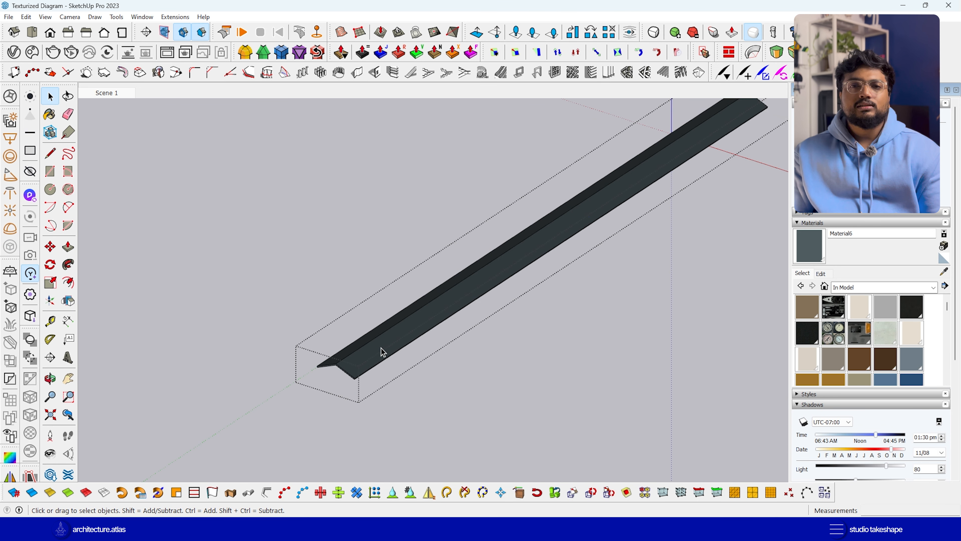
pyautogui.click(943, 245)
pyautogui.click(671, 369)
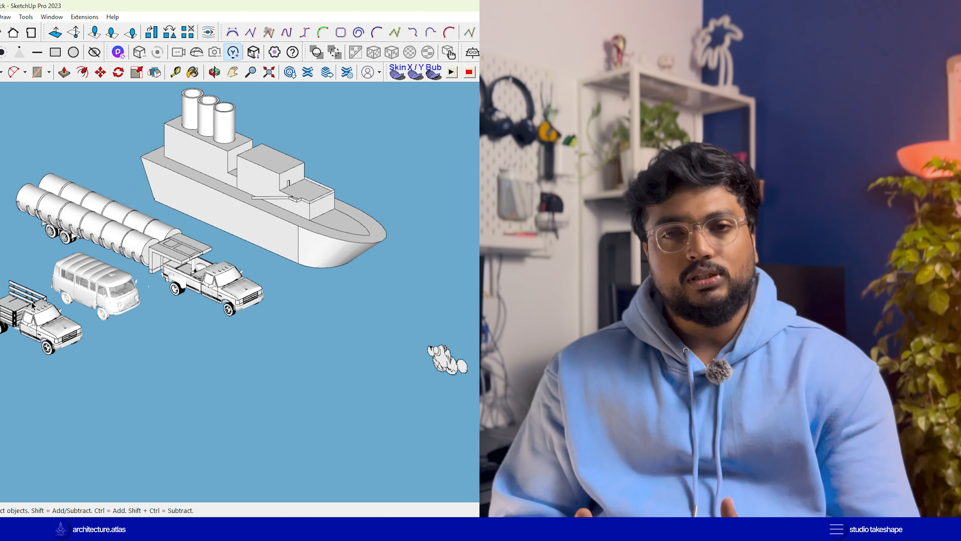
pyautogui.moveTo(200, 303)
pyautogui.mouseDown(button='middle')
pyautogui.moveTo(296, 300)
pyautogui.moveTo(125, 282)
pyautogui.mouseUp(button='middle')
pyautogui.scroll(-6, 121, 280)
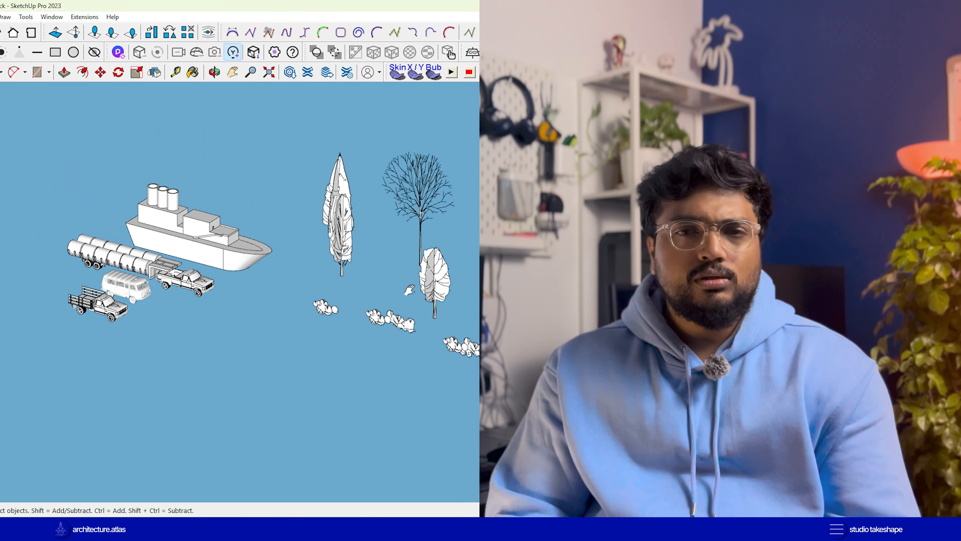
pyautogui.scroll(3, 470, 292)
pyautogui.moveTo(472, 297)
pyautogui.mouseDown(button='middle')
pyautogui.moveTo(436, 299)
pyautogui.moveTo(530, 246)
pyautogui.moveTo(509, 246)
pyautogui.mouseUp(button='middle')
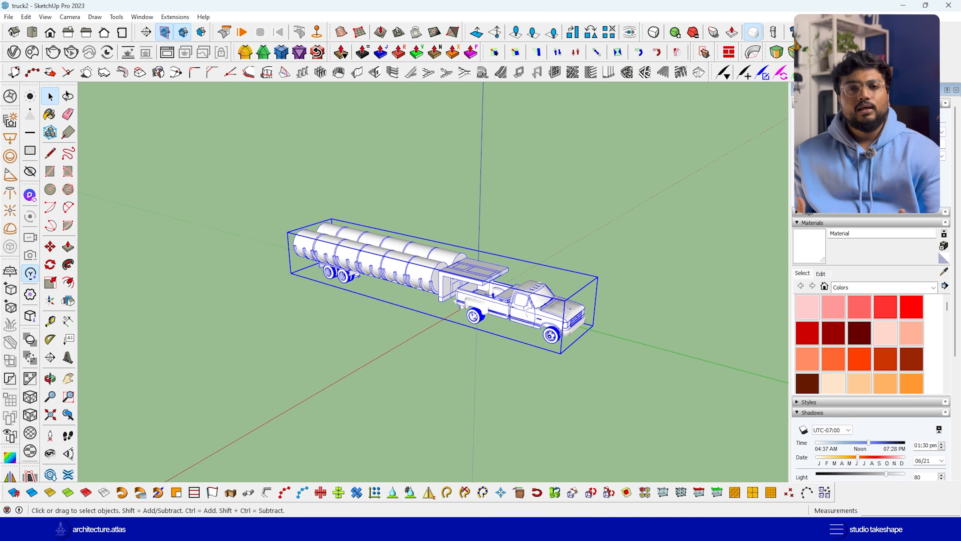
pyautogui.click(579, 493)
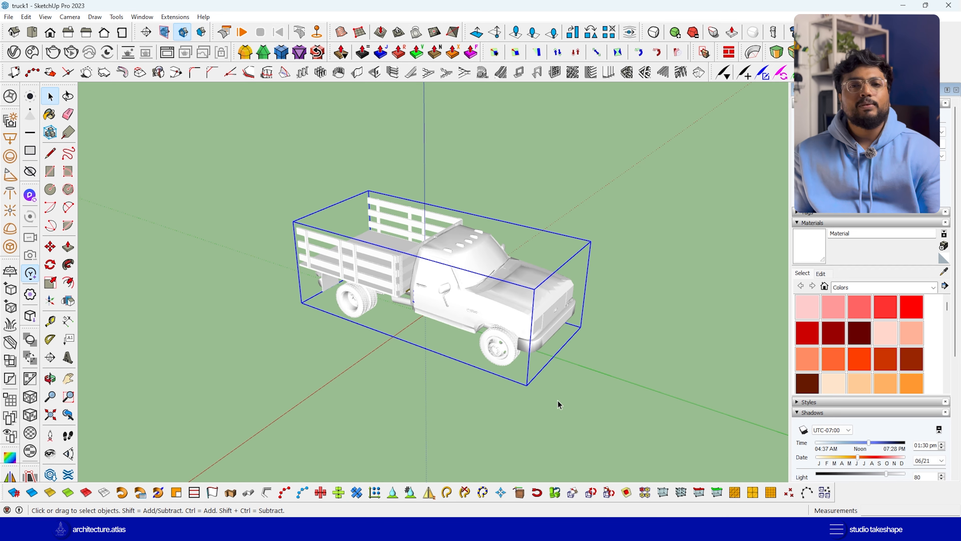
pyautogui.click(572, 488)
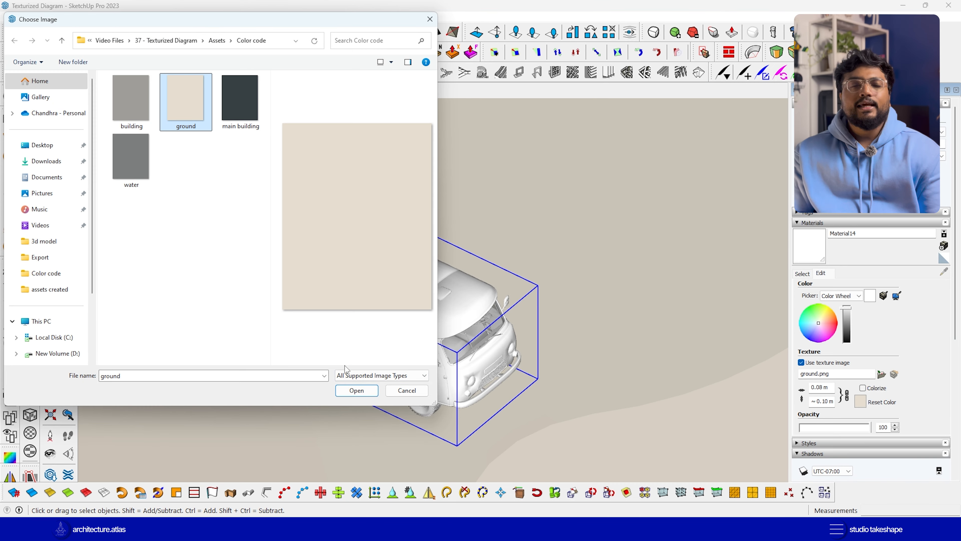
# - Apply the ground.png texture to the van's material and copy the van into a row of four
pyautogui.click(356, 388)
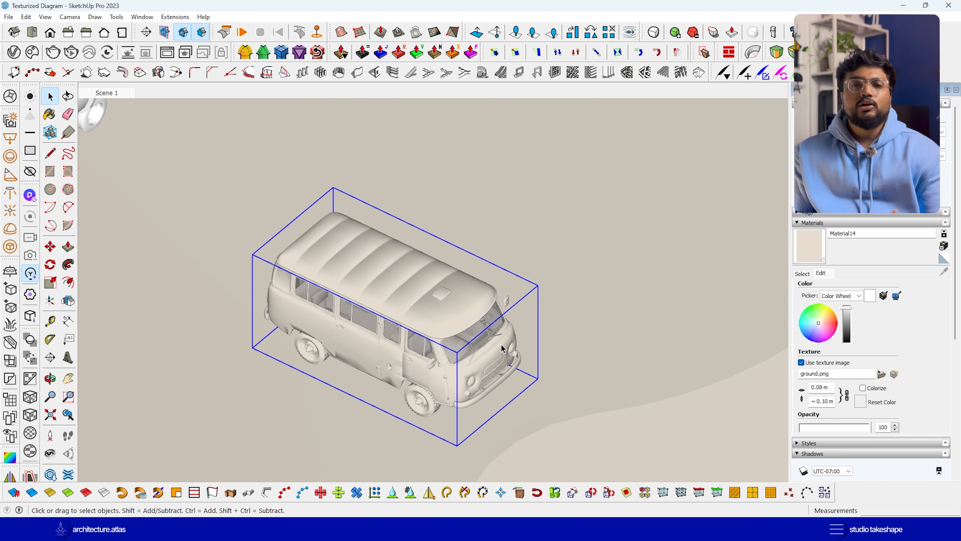
pyautogui.scroll(-5, 509, 344)
pyautogui.moveTo(521, 337); pyautogui.dragTo(394, 480, button='middle')
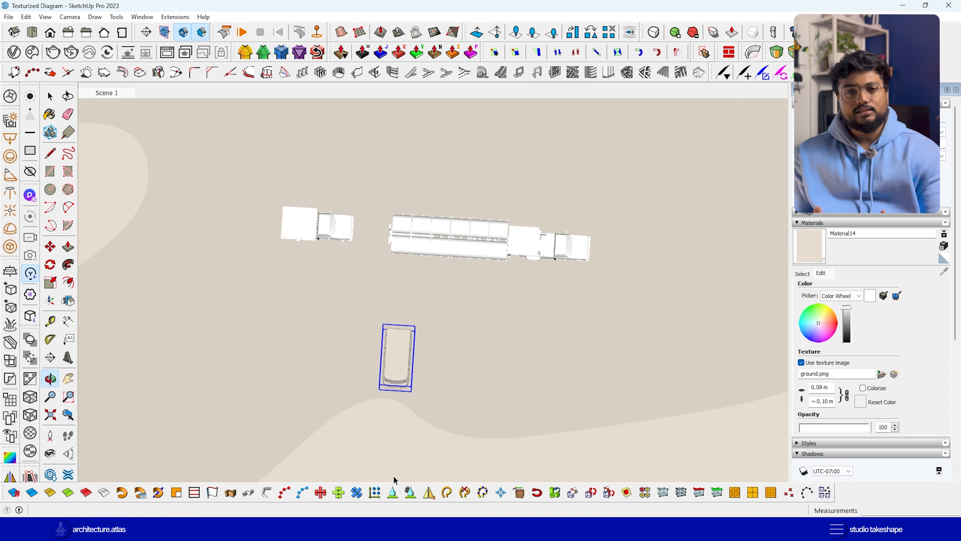
pyautogui.press('m')
pyautogui.click(429, 352)
pyautogui.press('ctrl')
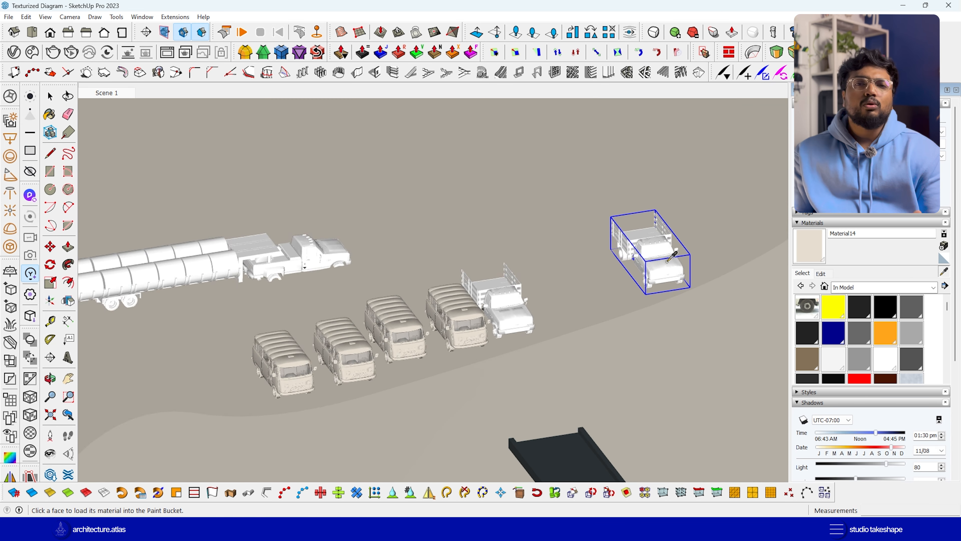
# - Set ground.png as the texture image of the white stake-bed truck's material and of the ship's material
pyautogui.click(832, 305)
pyautogui.click(821, 273)
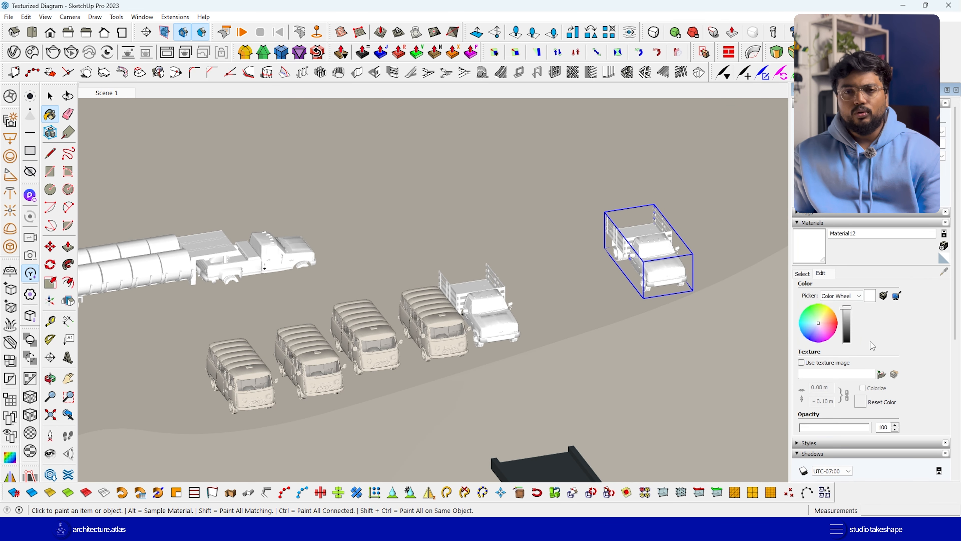
pyautogui.click(881, 374)
pyautogui.click(186, 99)
pyautogui.click(358, 389)
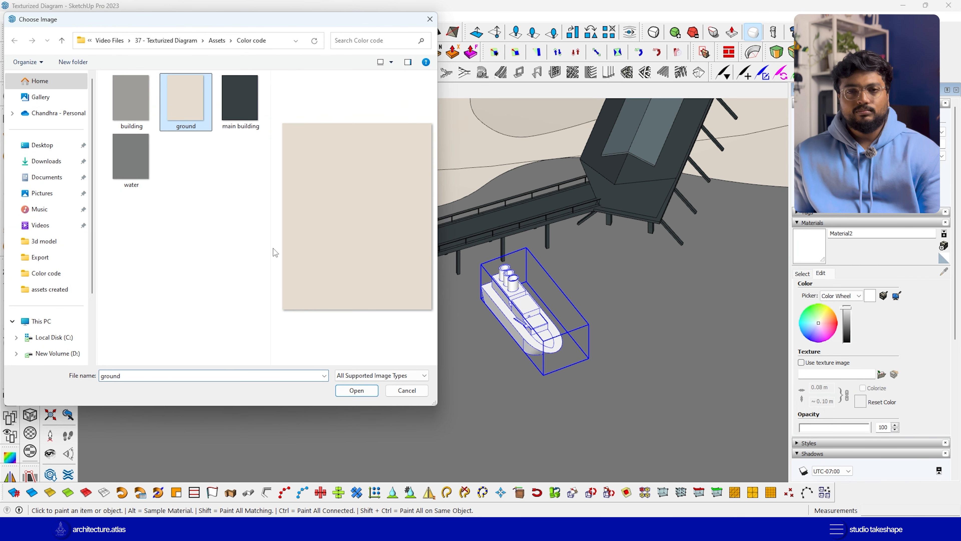
pyautogui.click(356, 389)
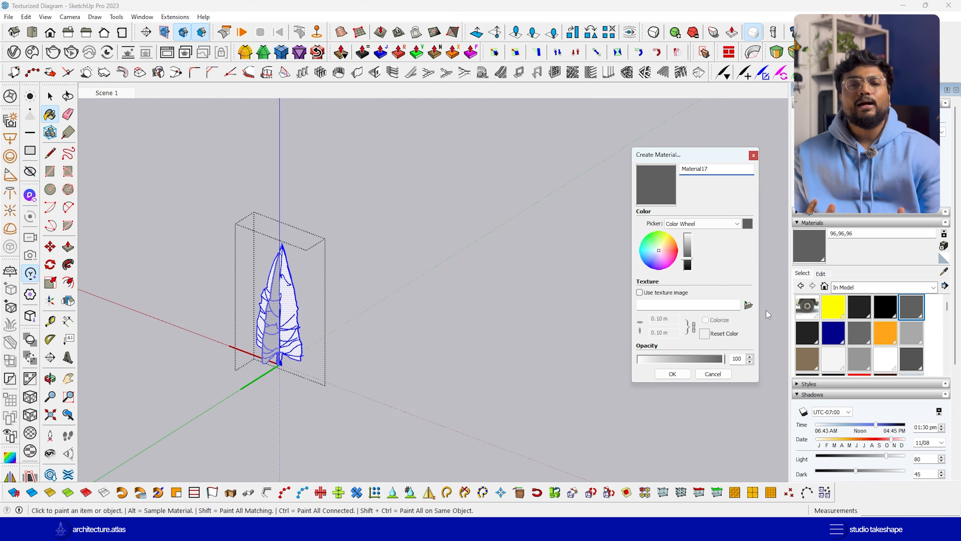
# - Create a new material for the selected conifer using the ground.png texture image
pyautogui.click(749, 305)
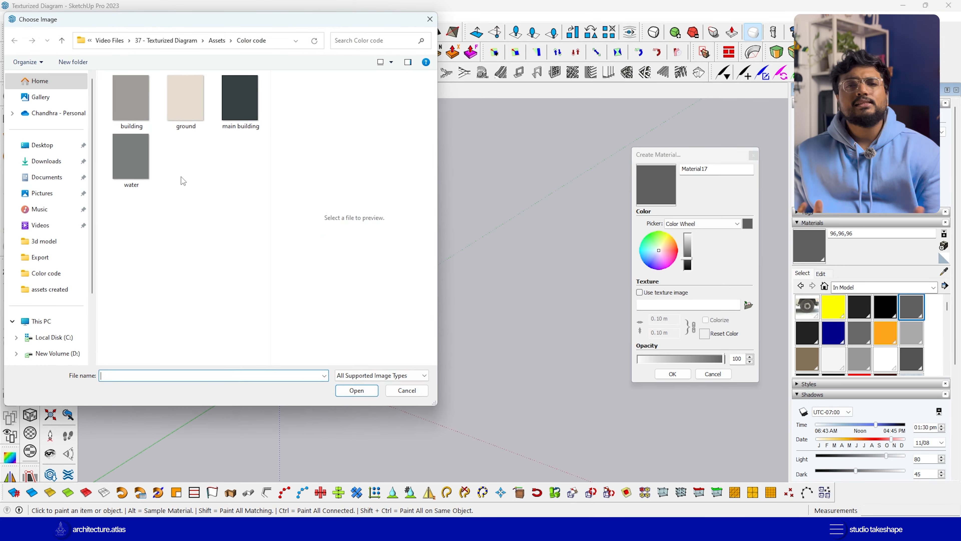
pyautogui.click(186, 101)
pyautogui.click(367, 391)
pyautogui.click(683, 375)
# - Open the leafy tree's cutout panel for editing and select all of its geometry
pyautogui.scroll(2, 292, 290)
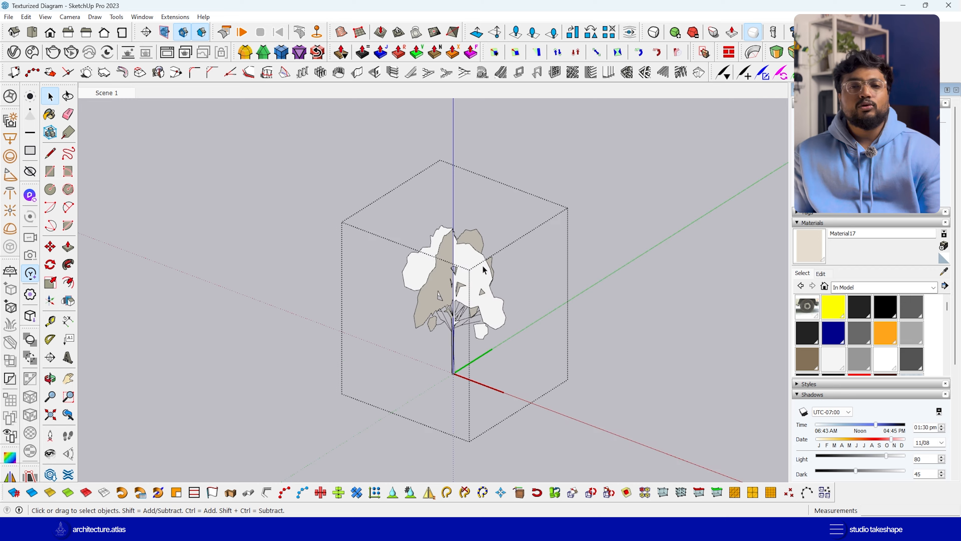
pyautogui.doubleClick(484, 267)
pyautogui.moveTo(287, 194); pyautogui.dragTo(590, 461)
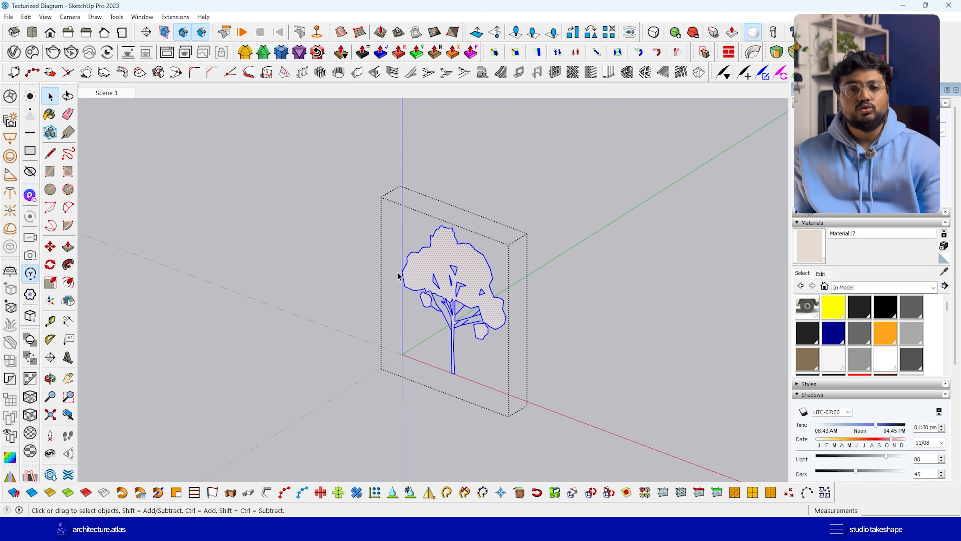
pyautogui.scroll(-3, 400, 272)
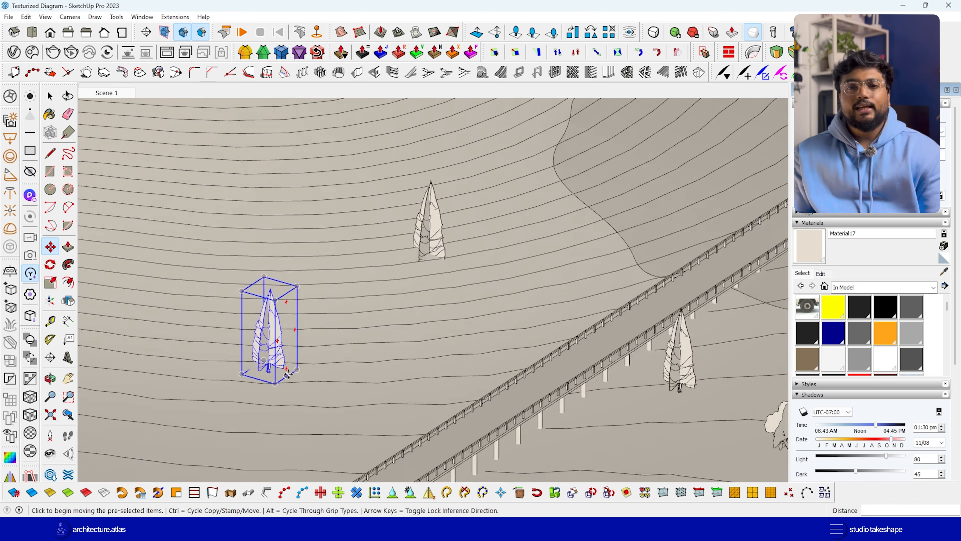
# - Scatter copies of the conifer and leafy trees across the hillside around the jetty and the buildings
pyautogui.press('ctrl')
pyautogui.click(289, 374)
pyautogui.click(348, 207)
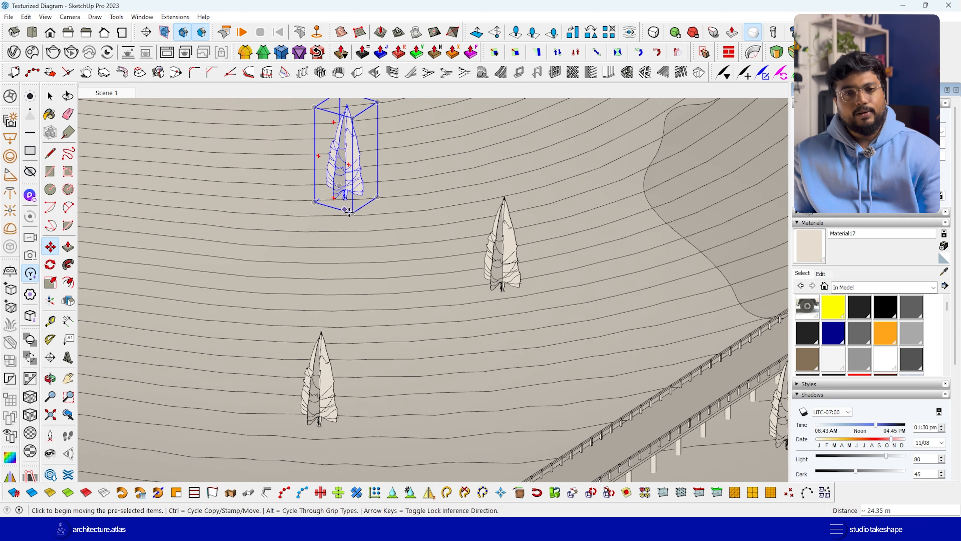
pyautogui.click(273, 184)
pyautogui.scroll(4, 506, 182)
pyautogui.scroll(-4, 505, 182)
pyautogui.click(554, 203)
pyautogui.scroll(5, 555, 203)
pyautogui.click(573, 274)
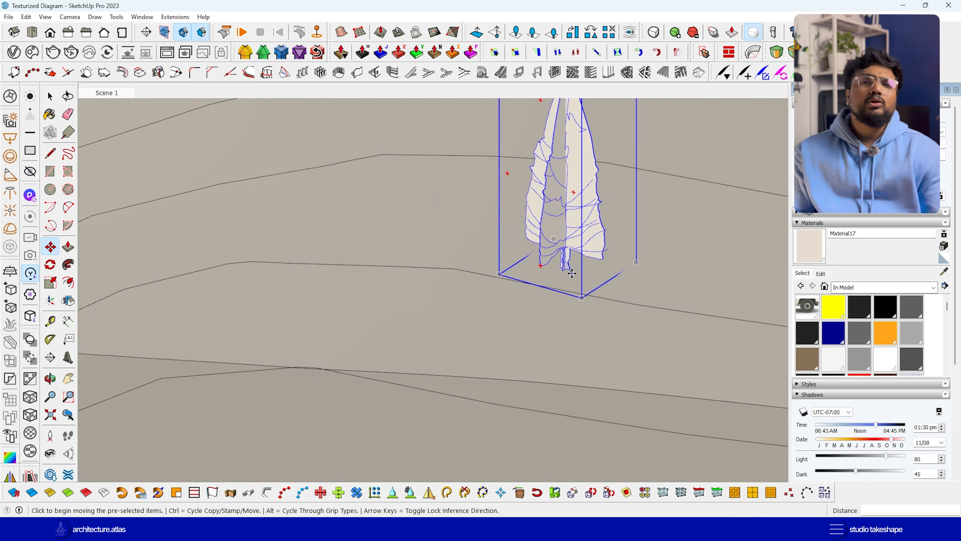
pyautogui.scroll(-4, 573, 274)
pyautogui.click(641, 290)
pyautogui.click(642, 289)
pyautogui.scroll(-5, 509, 188)
pyautogui.scroll(4, 585, 212)
pyautogui.click(584, 211)
pyautogui.scroll(5, 585, 211)
pyautogui.click(704, 223)
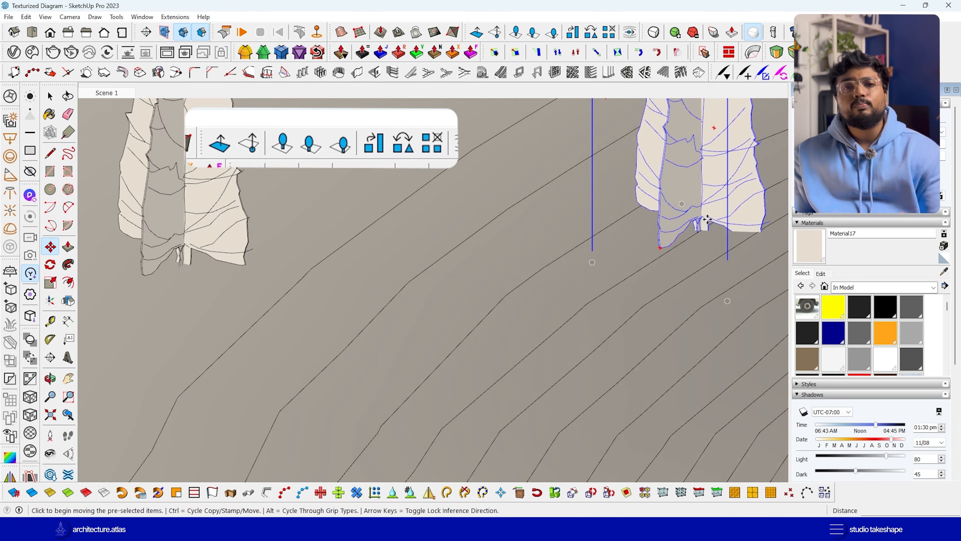
pyautogui.scroll(-8, 704, 223)
pyautogui.click(416, 159)
pyautogui.scroll(4, 415, 212)
pyautogui.click(738, 356)
pyautogui.click(329, 253)
pyautogui.scroll(-4, 271, 173)
pyautogui.scroll(3, 207, 159)
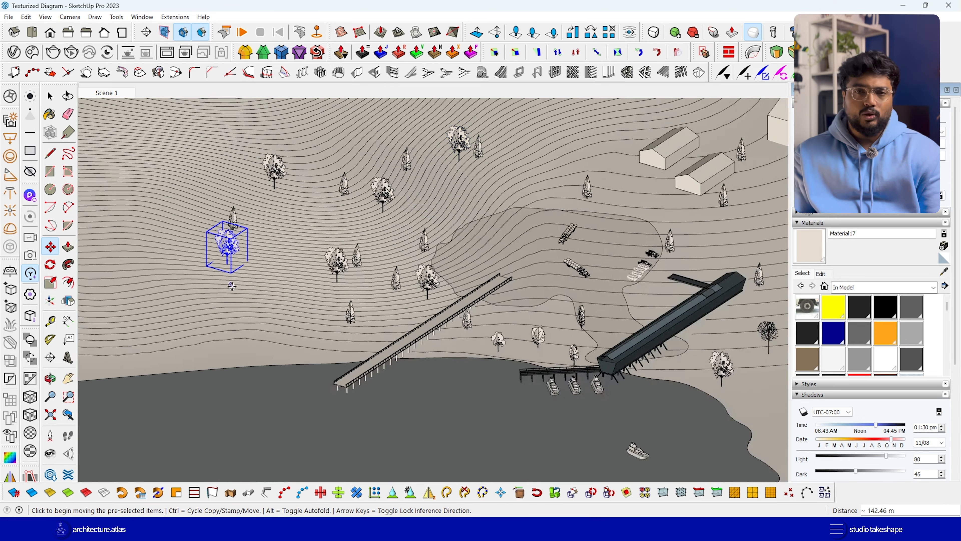
pyautogui.moveTo(221, 237); pyautogui.dragTo(506, 161, button='middle')
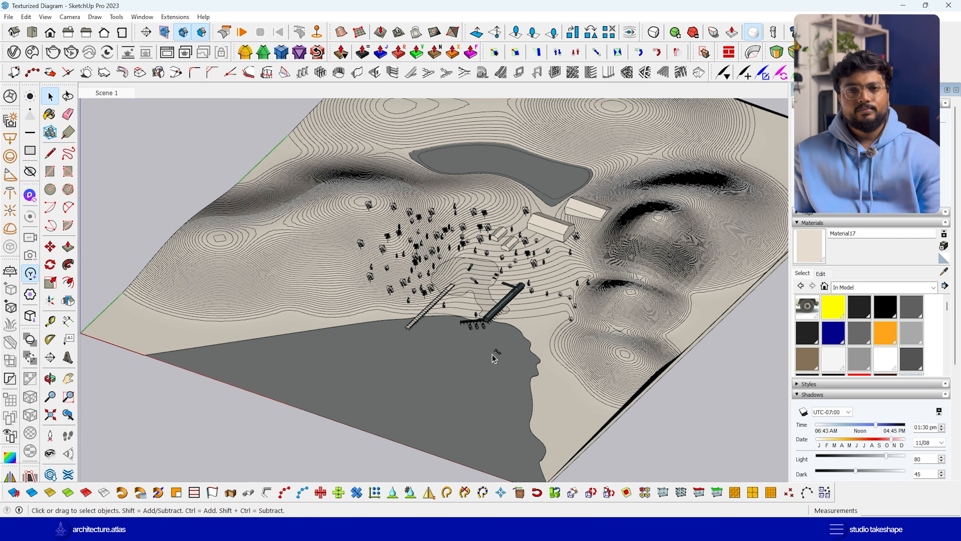
# - Switch the camera to Perspective and return it to Parallel Projection
pyautogui.scroll(5, 508, 352)
pyautogui.click(70, 19)
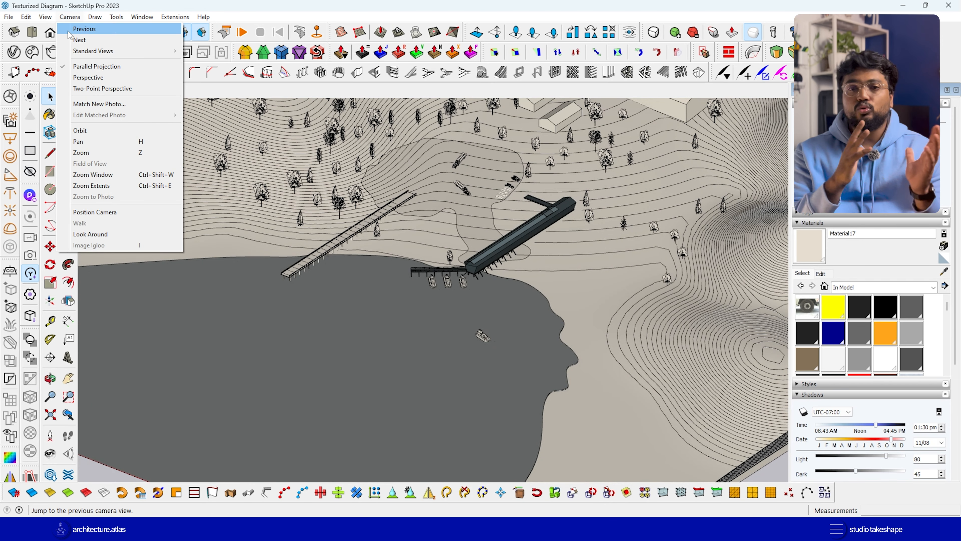
pyautogui.click(84, 77)
pyautogui.click(71, 18)
pyautogui.click(80, 68)
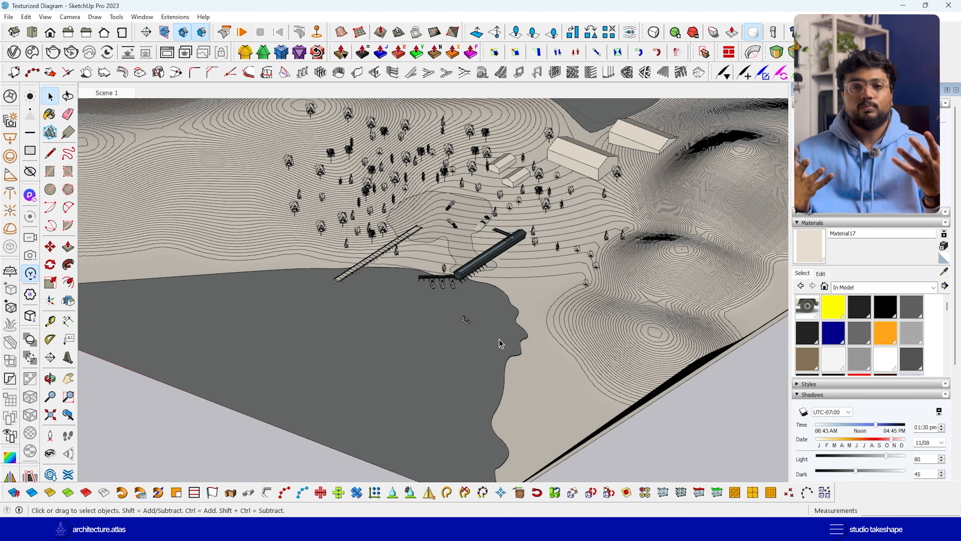
# - Frame the main building and shoreline, and turn on shadows for the model
pyautogui.scroll(7, 489, 321)
pyautogui.moveTo(410, 291)
pyautogui.mouseDown(button='middle')
pyautogui.moveTo(458, 238)
pyautogui.moveTo(446, 325)
pyautogui.moveTo(451, 250)
pyautogui.moveTo(455, 335)
pyautogui.moveTo(420, 307)
pyautogui.mouseUp(button='middle')
pyautogui.scroll(-3, 420, 307)
pyautogui.click(45, 17)
pyautogui.moveTo(100, 165)
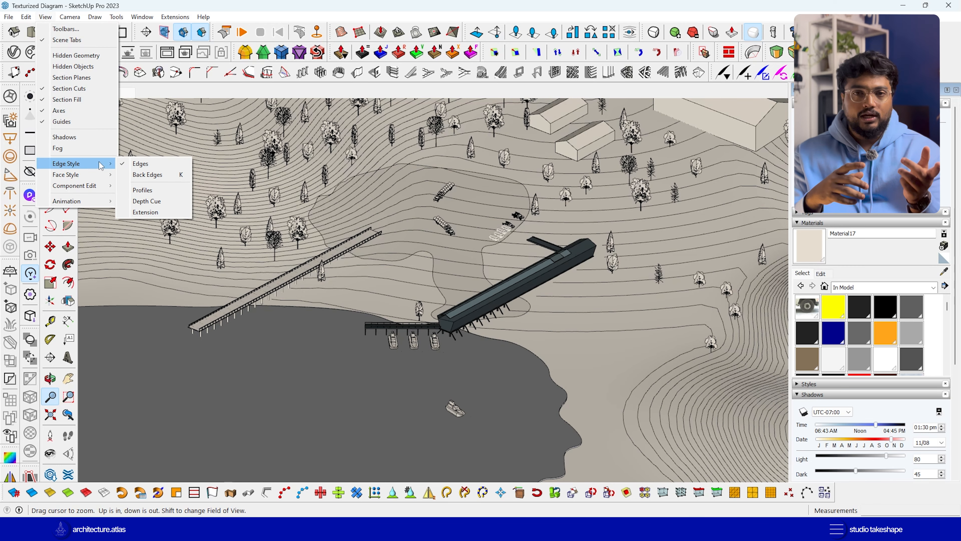
pyautogui.click(64, 137)
pyautogui.moveTo(633, 305); pyautogui.dragTo(524, 320, button='middle')
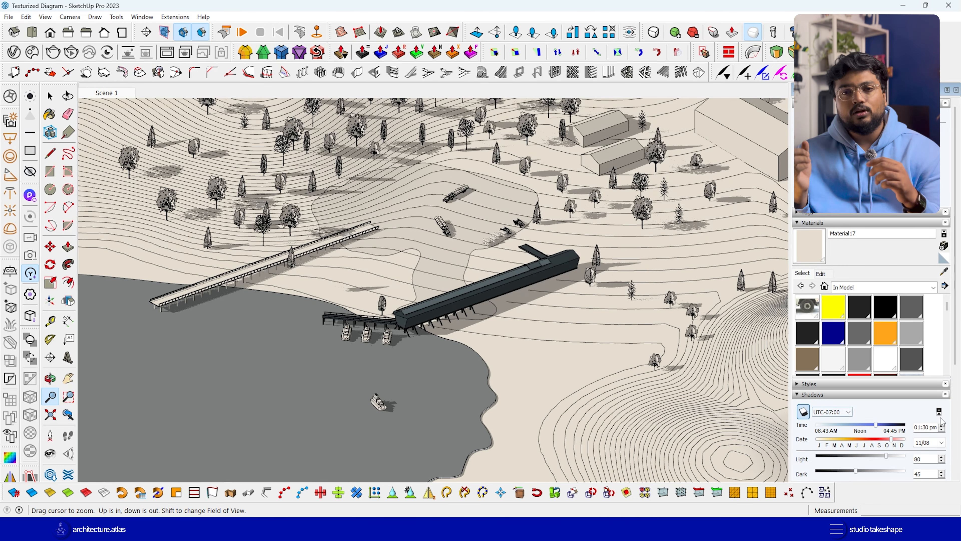
# - Set the shadow light to 50 and dark to 40, with the time at 02:29 pm on 11/08
pyautogui.moveTo(956, 349)
pyautogui.mouseDown()
pyautogui.moveTo(956, 405)
pyautogui.moveTo(904, 391)
pyautogui.moveTo(900, 377)
pyautogui.mouseUp()
pyautogui.write('40')
pyautogui.write('50')
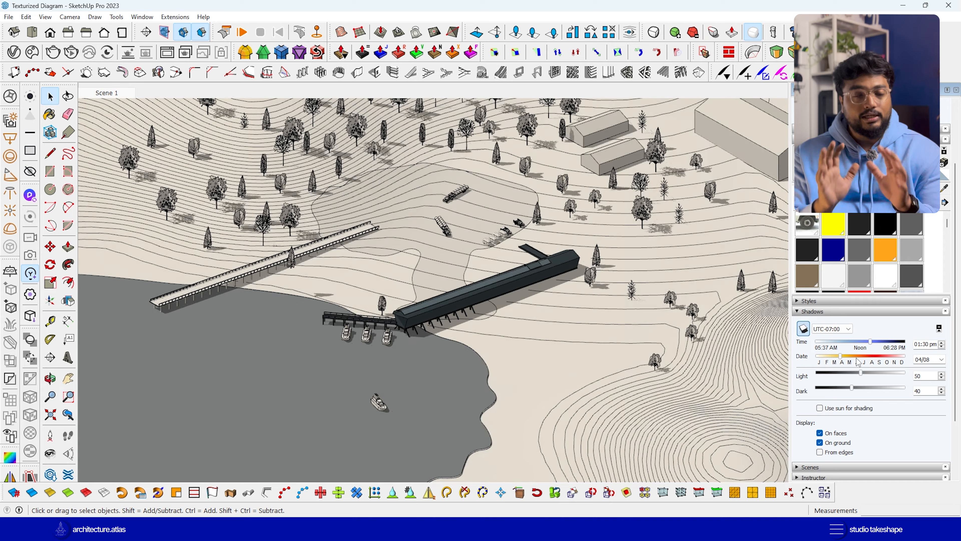
pyautogui.click(856, 344)
# - Adjust the view of the main building and shoreline and add two new scenes from it
pyautogui.moveTo(426, 378); pyautogui.dragTo(442, 358, button='middle')
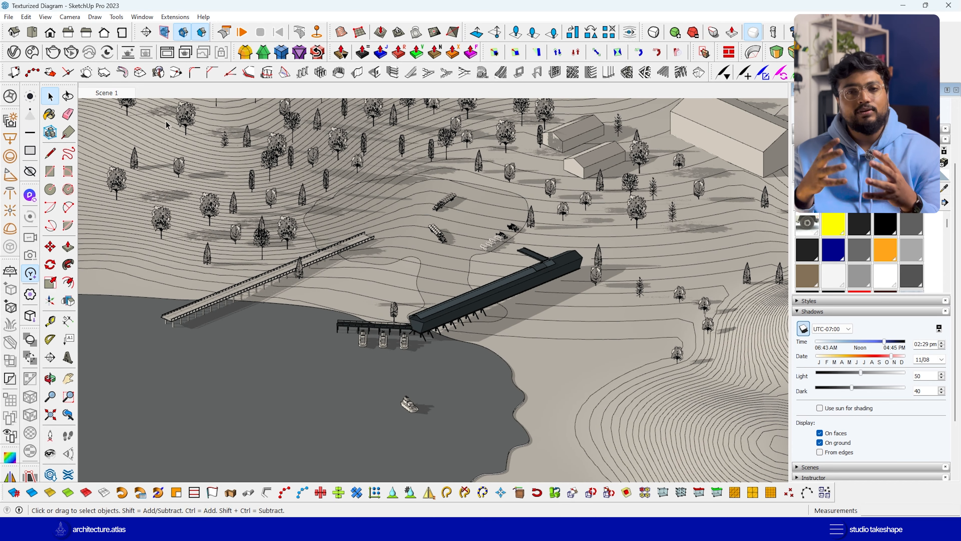
pyautogui.rightClick(110, 94)
pyautogui.click(121, 125)
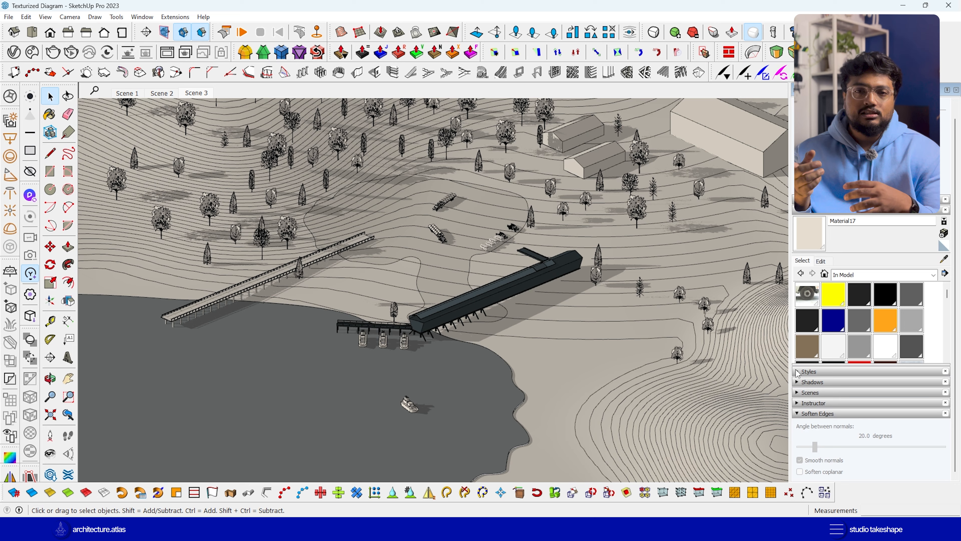
# - Turn off dashes in the style's edge settings and set the edge colour to white
pyautogui.click(810, 371)
pyautogui.click(821, 422)
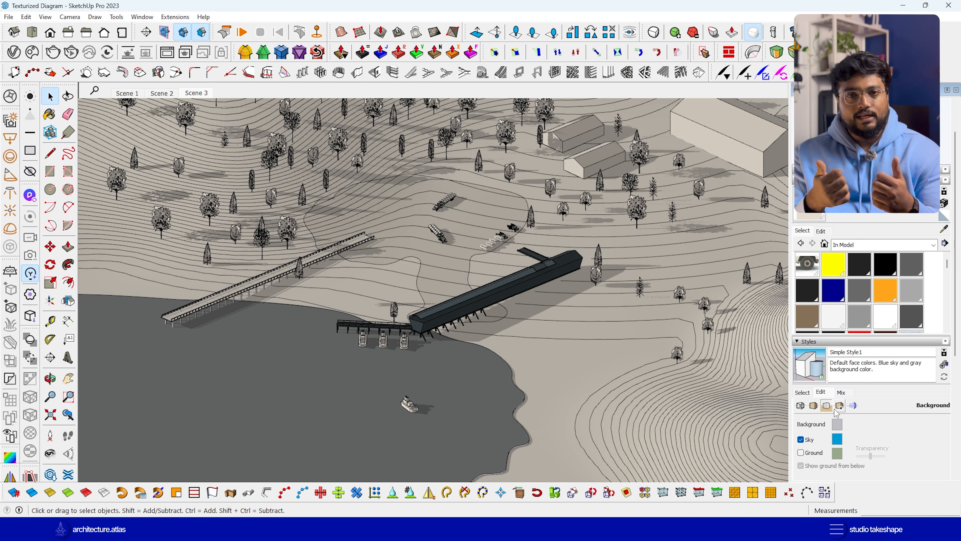
pyautogui.scroll(-2, 824, 431)
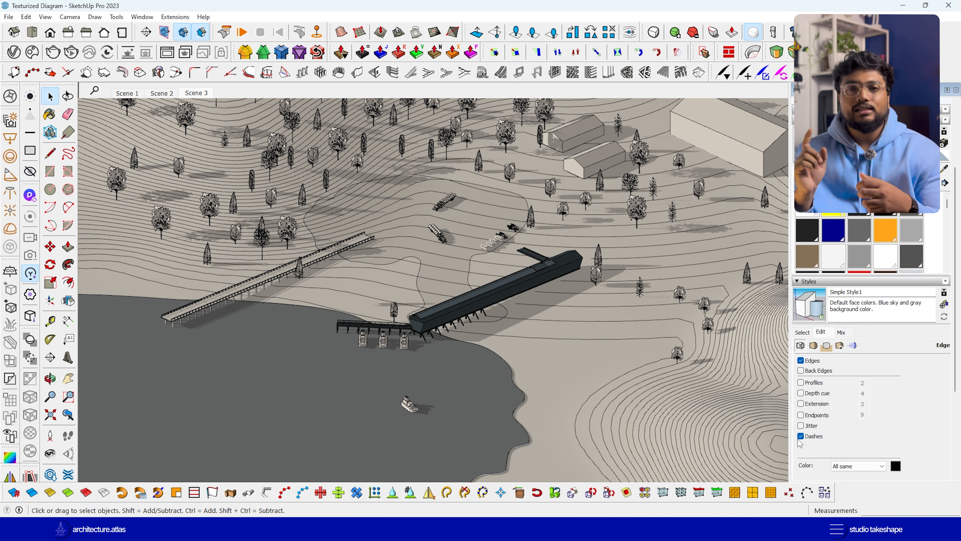
pyautogui.click(897, 468)
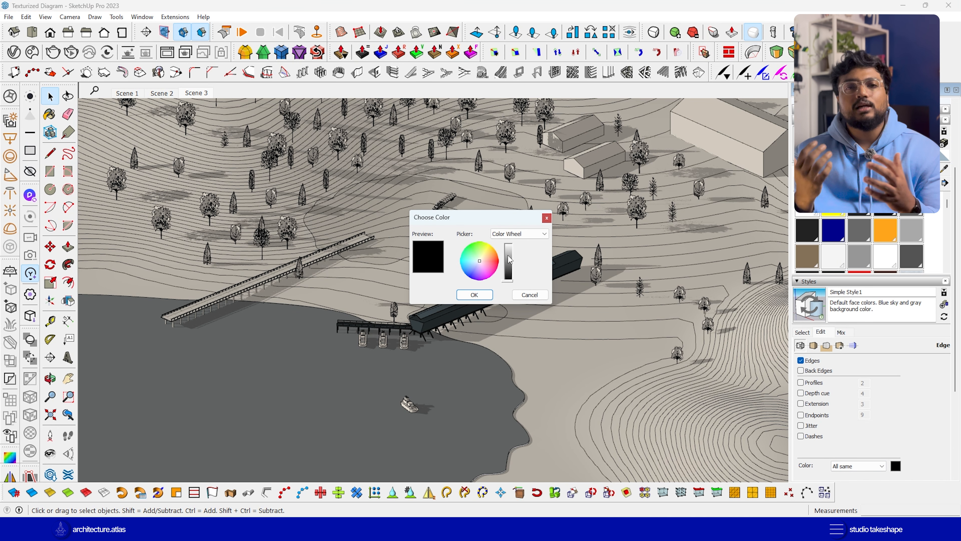
pyautogui.click(479, 294)
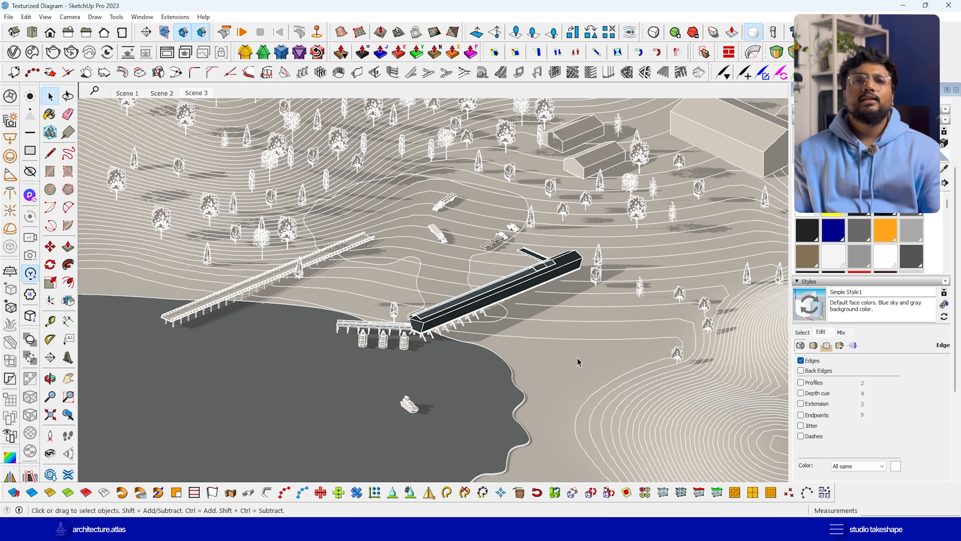
# - Update Scene 3 with the white-edge look, saving it as a new style
pyautogui.rightClick(195, 93)
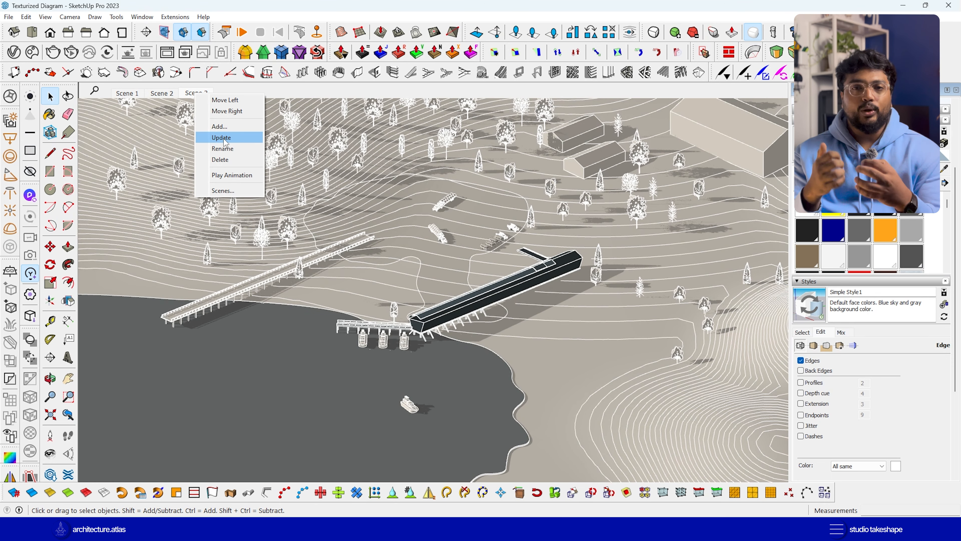
pyautogui.click(212, 137)
pyautogui.click(488, 306)
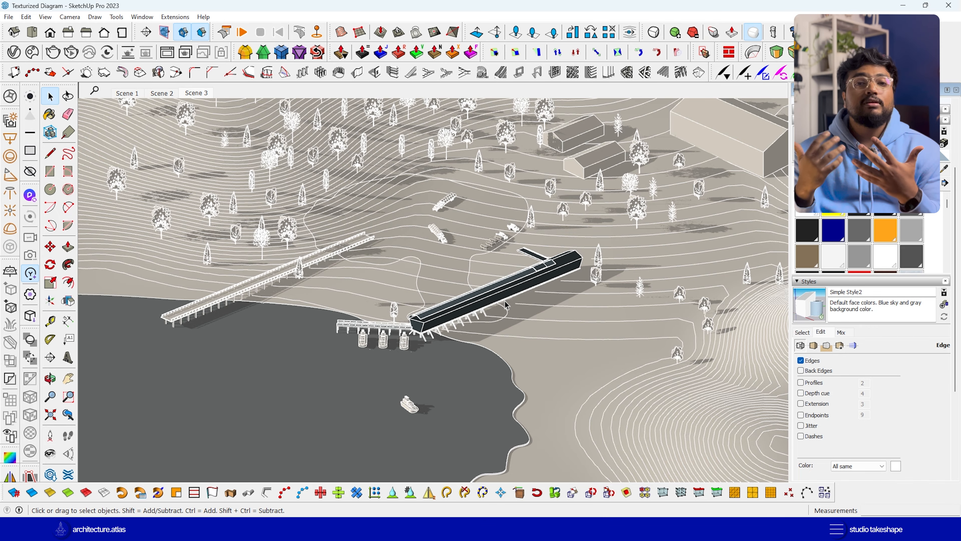
# - Export the view as a 2D JPEG named 1 at 6000 × 3243 pixels into the Export folder
pyautogui.click(9, 17)
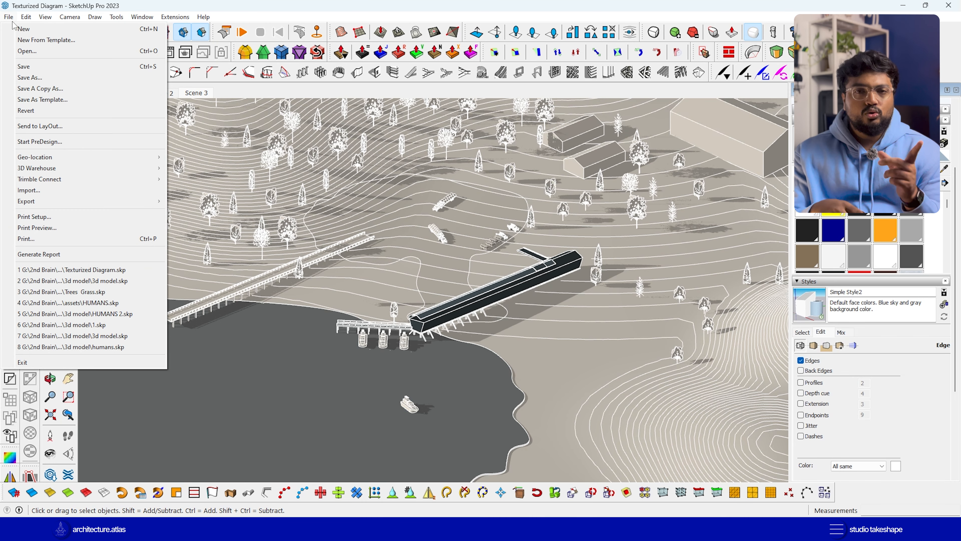
pyautogui.moveTo(128, 205)
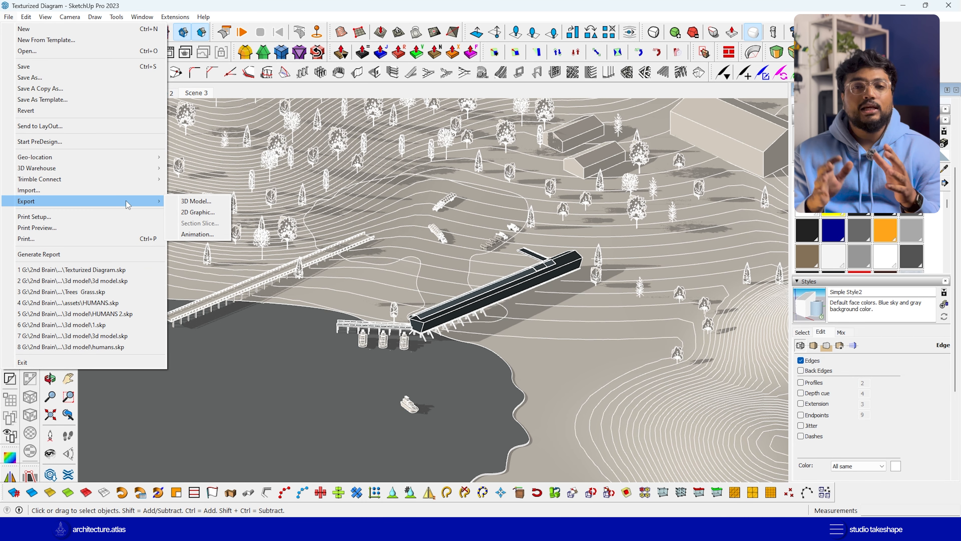
pyautogui.click(194, 212)
pyautogui.click(295, 391)
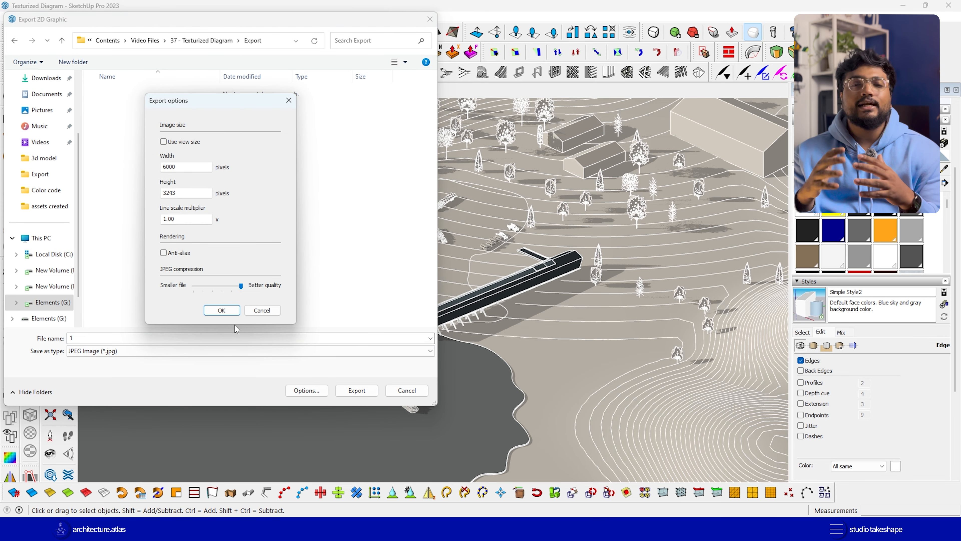
pyautogui.click(221, 311)
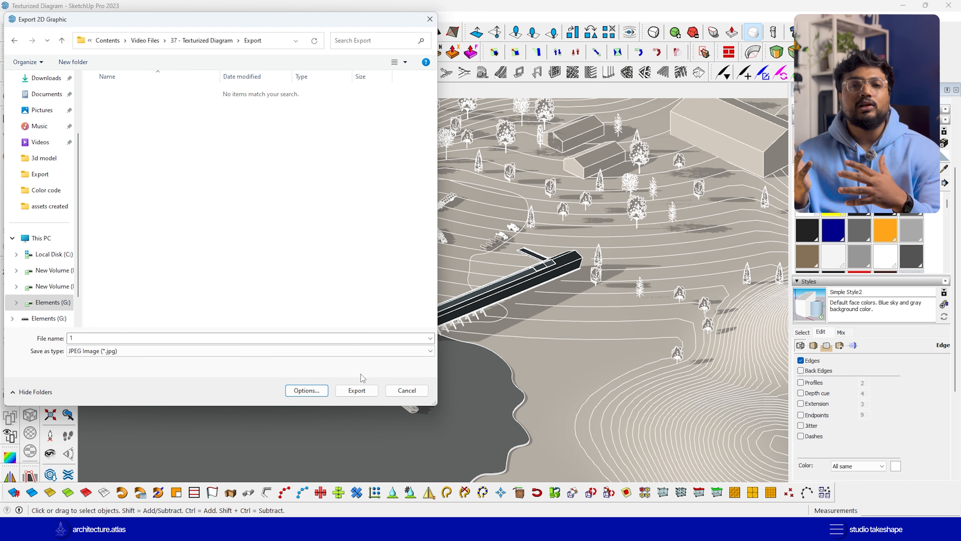
pyautogui.click(368, 393)
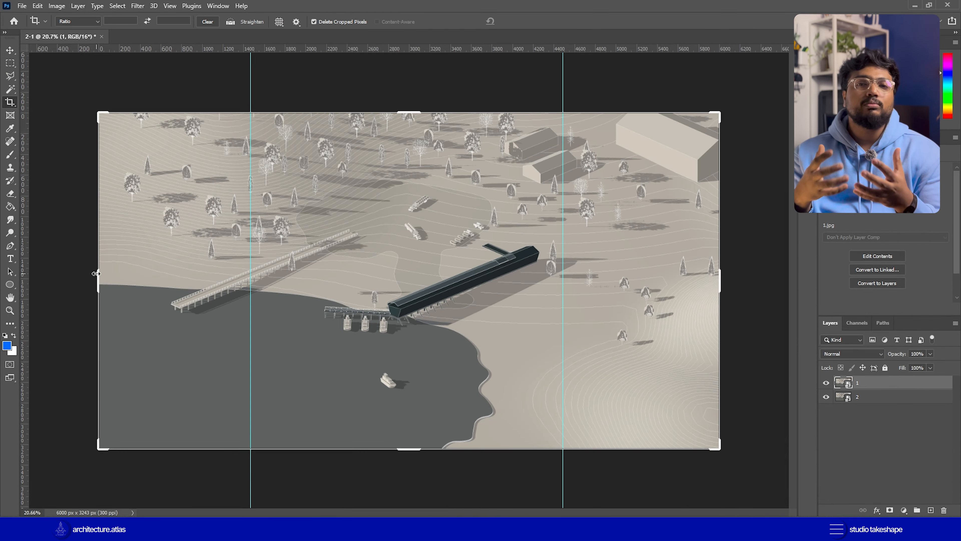
# - Switch to Photoshop and crop both sides of the stacked exports to the vertical guides, 3020 × 3243 px
pyautogui.moveTo(96, 273); pyautogui.dragTo(173, 273)
pyautogui.moveTo(648, 283); pyautogui.dragTo(566, 273)
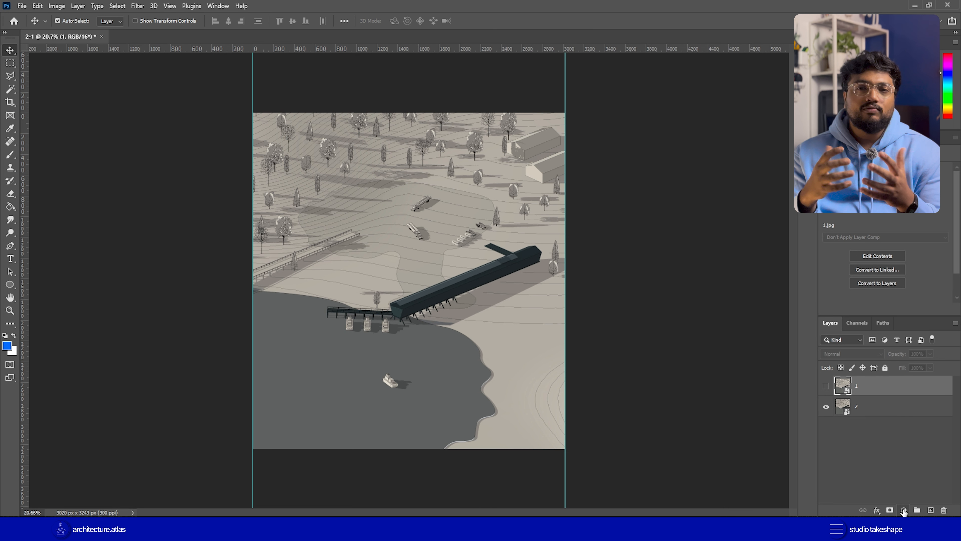
# - Add a layer mask to layer 1 and outline the main building and its pier with a polygonal lasso selection
pyautogui.click(904, 511)
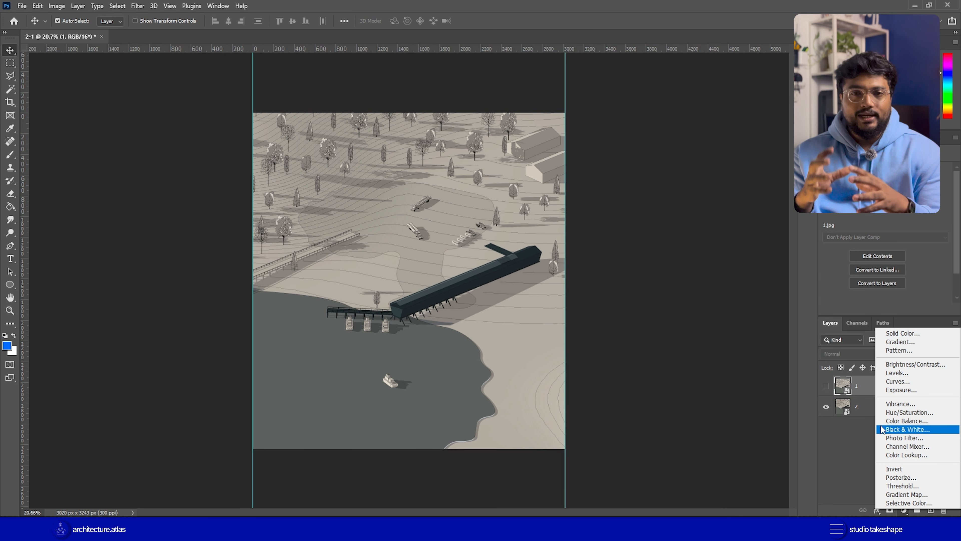
pyautogui.click(859, 392)
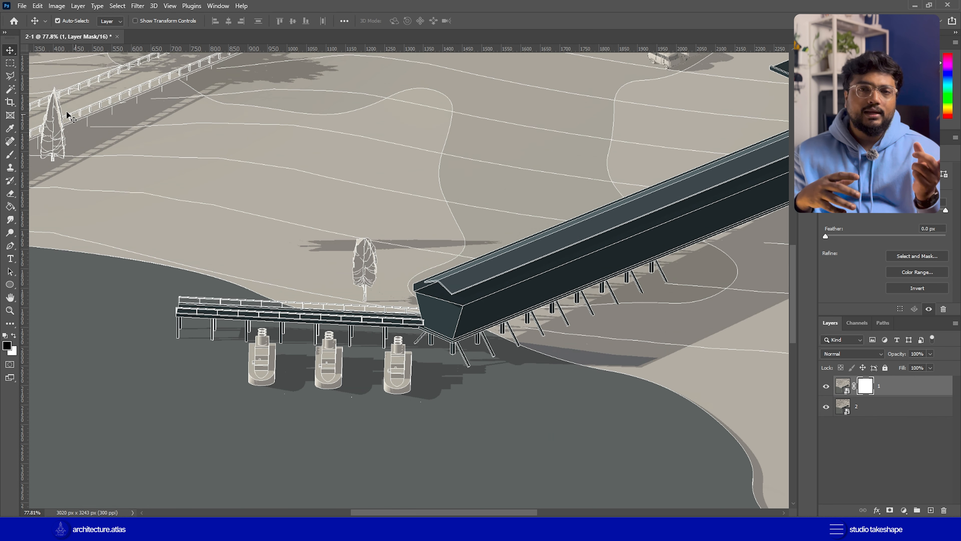
pyautogui.keyDown('alt'); pyautogui.scroll(2, 269, 367); pyautogui.keyUp('alt')
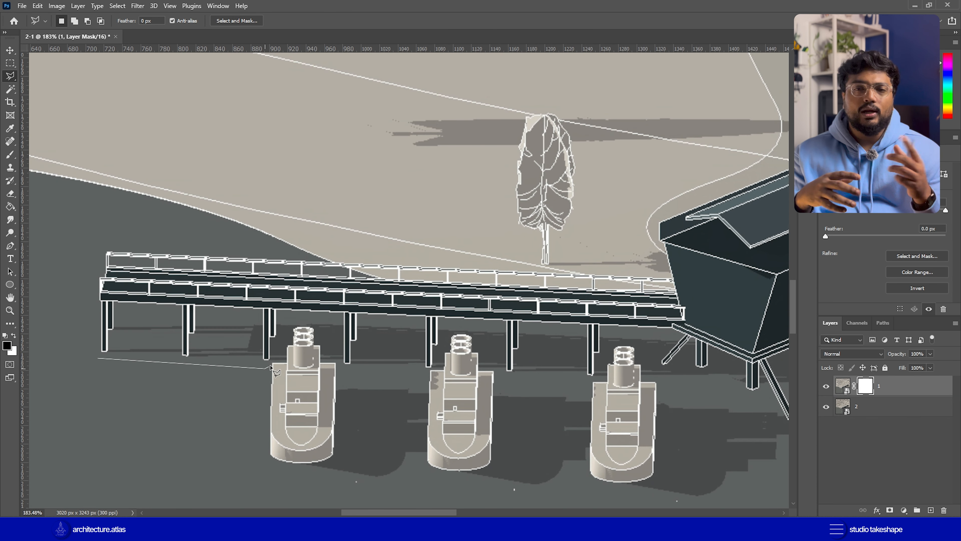
pyautogui.click(692, 397)
pyautogui.keyDown('ctrl'); pyautogui.scroll(-5, 693, 398); pyautogui.keyUp('ctrl')
pyautogui.keyDown('ctrl'); pyautogui.scroll(-9, 643, 265); pyautogui.keyUp('ctrl')
pyautogui.scroll(4, 643, 265)
pyautogui.click(605, 186)
pyautogui.click(50, 145)
pyautogui.click(107, 215)
pyautogui.keyDown('ctrl'); pyautogui.scroll(9, 137, 237); pyautogui.keyUp('ctrl')
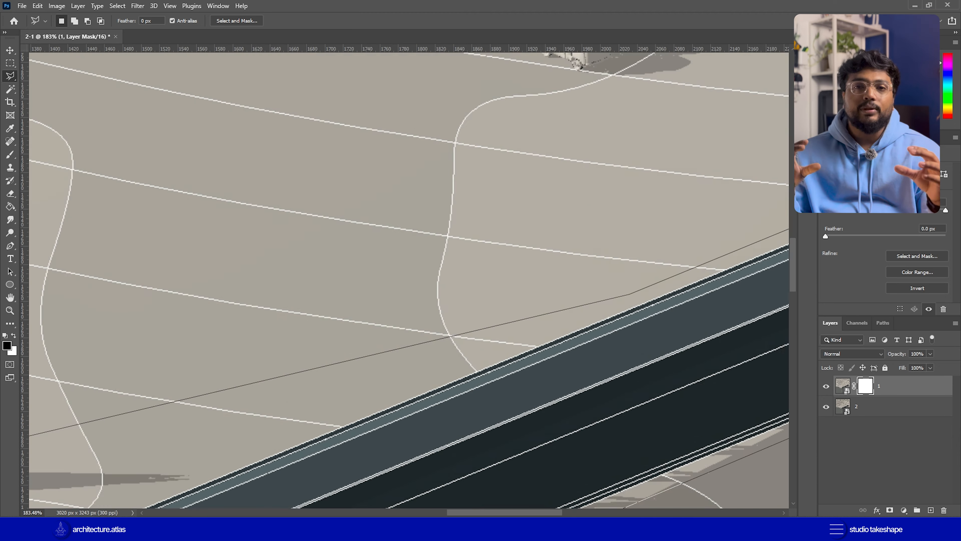
pyautogui.keyDown('ctrl'); pyautogui.scroll(10, 241, 317); pyautogui.keyUp('ctrl')
pyautogui.click(240, 318)
# - Paint the selected building area on layer 1's mask black, deselect, and invert the mask so only the building keeps white lines
pyautogui.keyDown('alt'); pyautogui.scroll(-9, 237, 384); pyautogui.keyUp('alt')
pyautogui.press('b')
pyautogui.moveTo(288, 379); pyautogui.dragTo(637, 281)
pyautogui.hotkey('ctrl', 'd')
pyautogui.hotkey('ctrl', 'i')
pyautogui.keyDown('alt'); pyautogui.scroll(5, 413, 411); pyautogui.keyUp('alt')
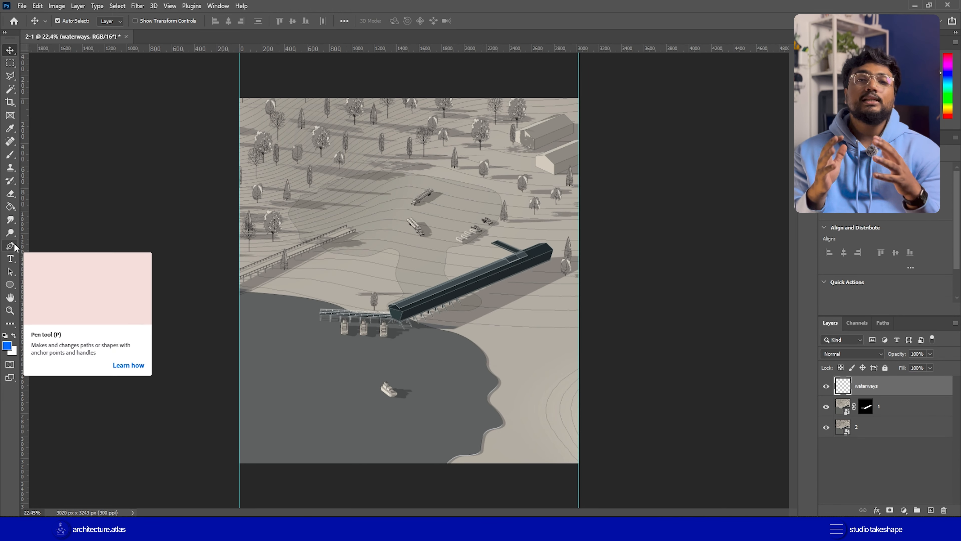
# - Draw a curved waterway line from the leftmost docked boat past the canvas edge with no fill and a 3 px white dashed stroke
pyautogui.rightClick(12, 246)
pyautogui.click(64, 265)
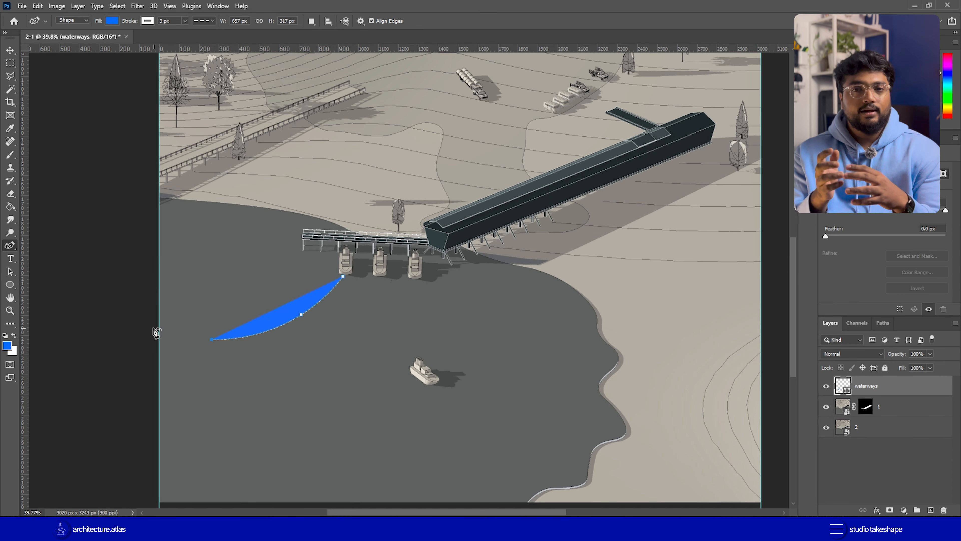
pyautogui.click(136, 324)
pyautogui.click(112, 21)
pyautogui.click(47, 37)
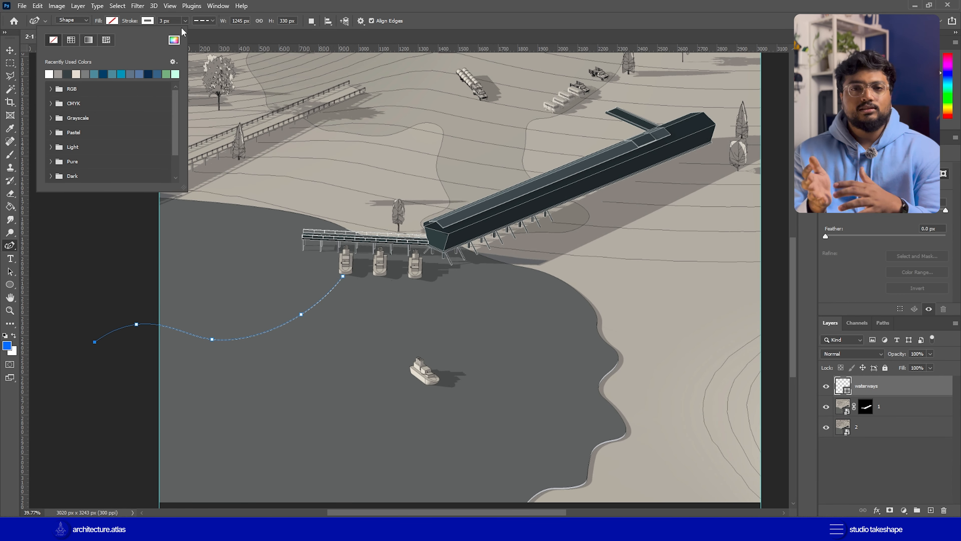
pyautogui.press('Return')
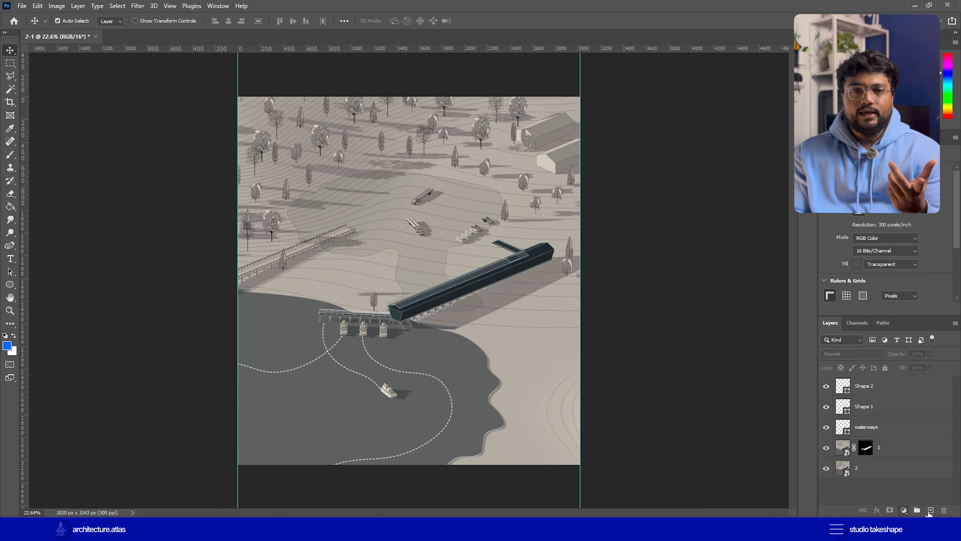
# - Add a new layer above the shapes, fill it with gray, and convert it to a smart object
pyautogui.hotkey('ctrl', 'shift', 'alt', 'n')
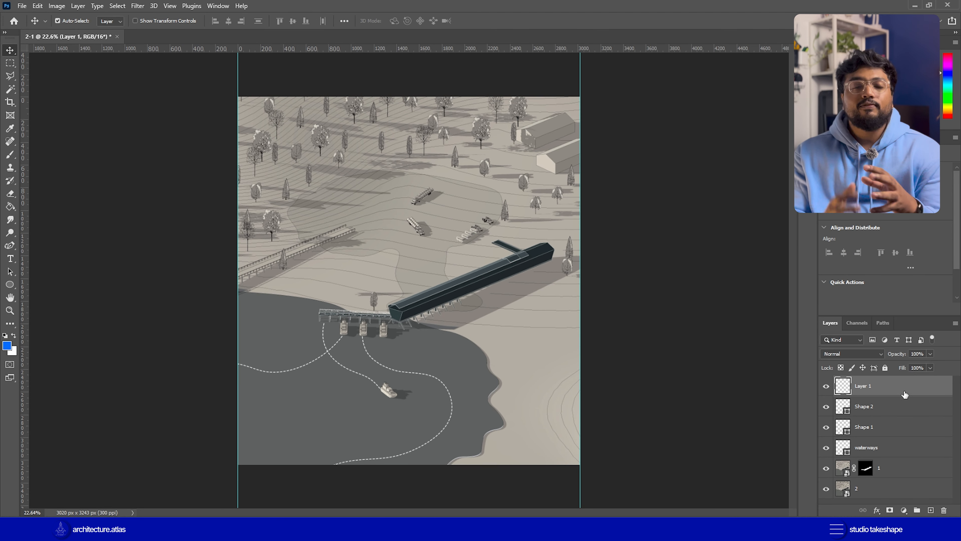
pyautogui.click(38, 6)
pyautogui.click(65, 162)
pyautogui.click(541, 138)
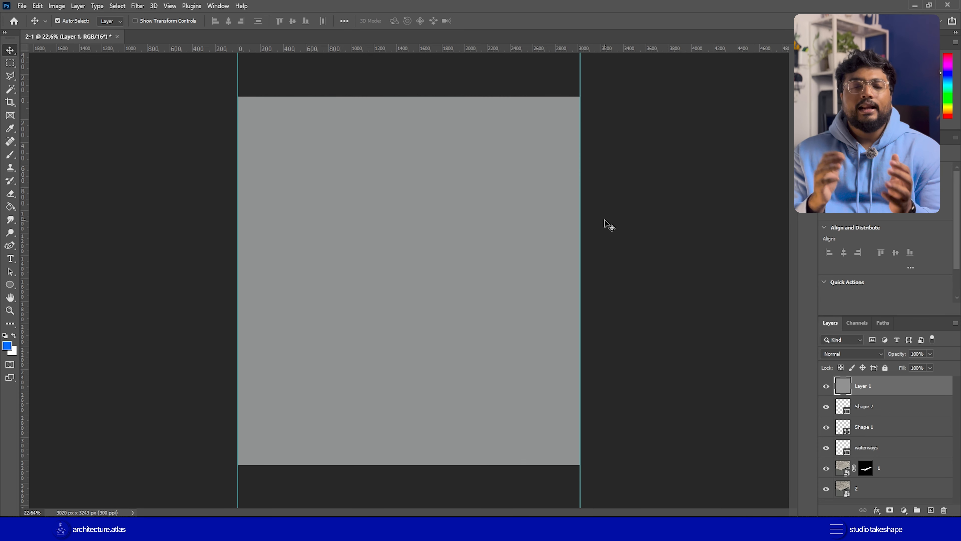
pyautogui.press('v')
pyautogui.rightClick(864, 385)
pyautogui.click(803, 236)
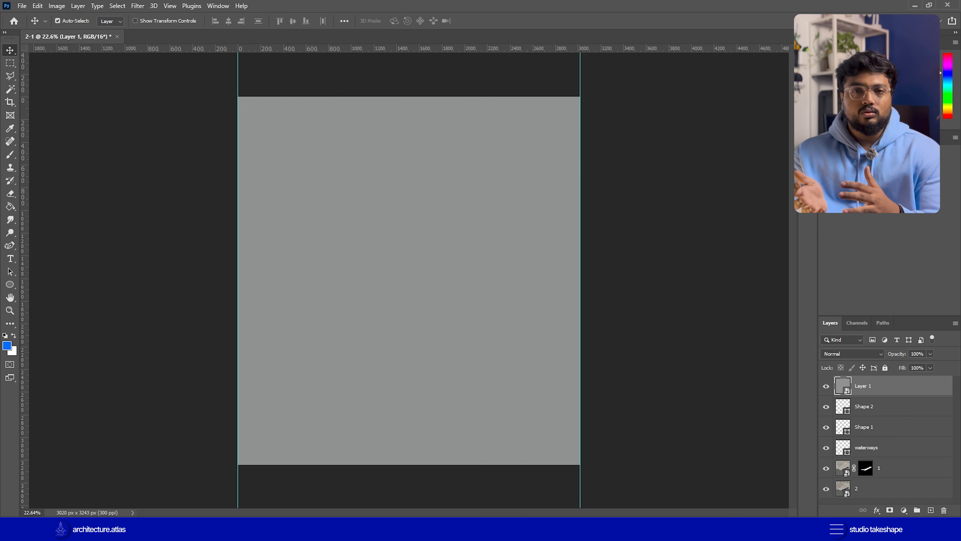
# - Apply the Halftone Pattern filter to the gray layer with size 1, contrast 0 and pattern type Dot
pyautogui.click(138, 6)
pyautogui.click(153, 60)
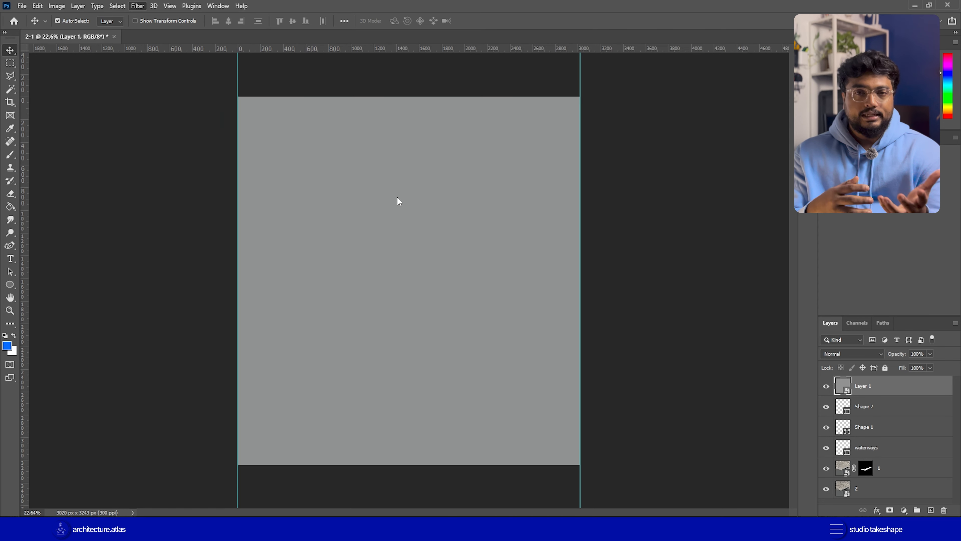
pyautogui.click(646, 132)
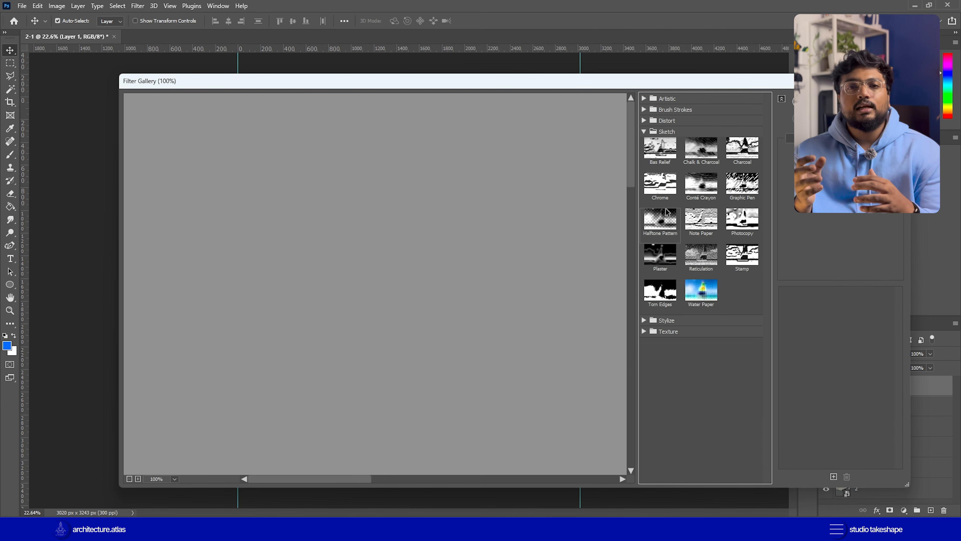
pyautogui.click(668, 224)
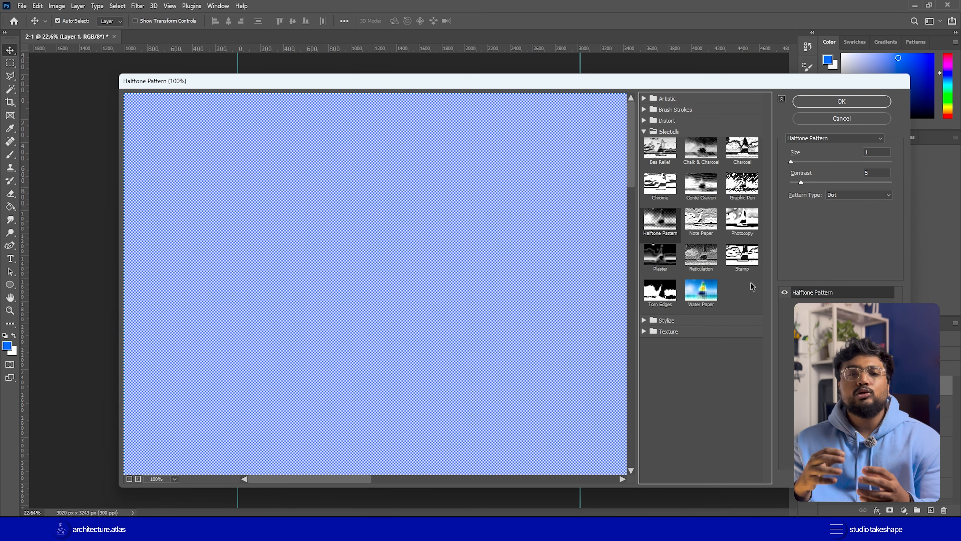
pyautogui.moveTo(801, 182); pyautogui.dragTo(792, 184)
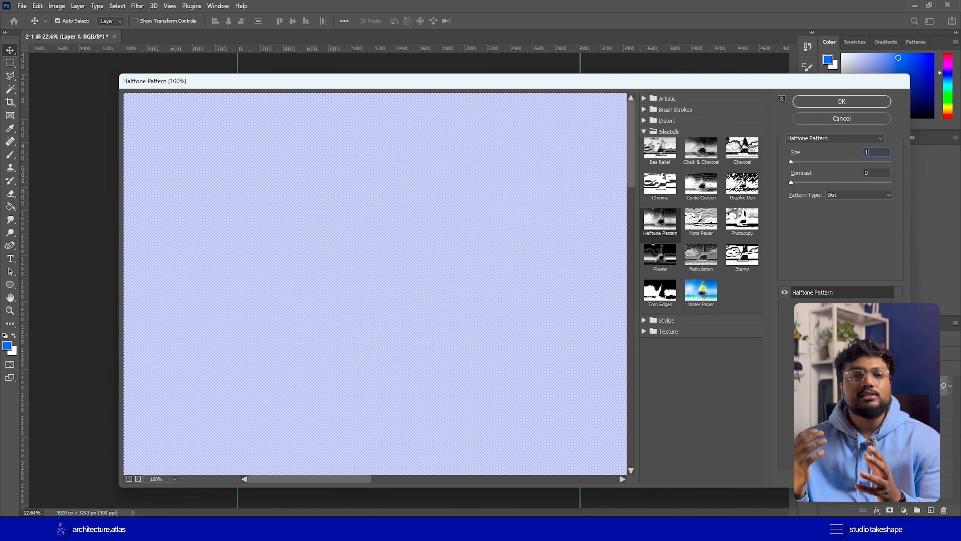
pyautogui.click(842, 101)
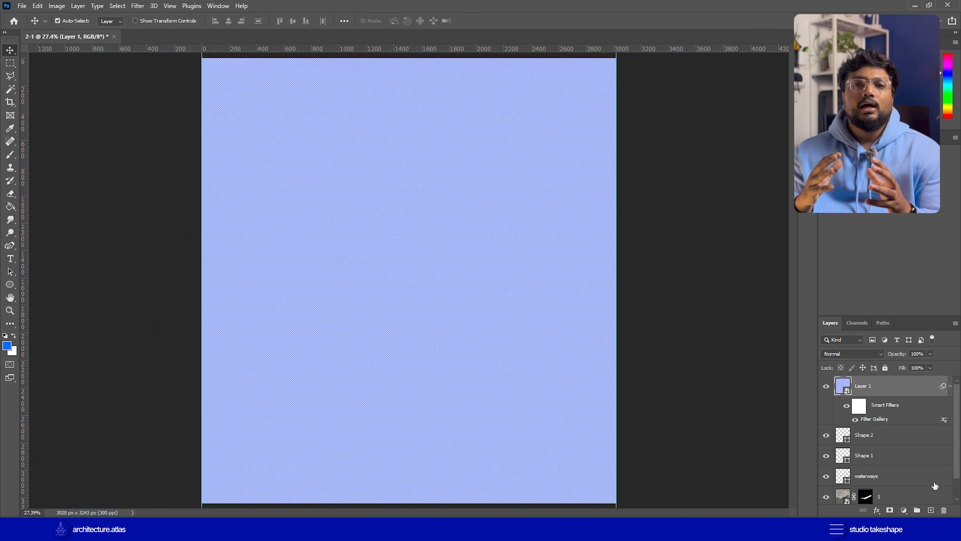
# - Add a Black & White adjustment clipped to the halftone layer, and lower the halftone layer's opacity to 12%
pyautogui.click(904, 510)
pyautogui.click(908, 424)
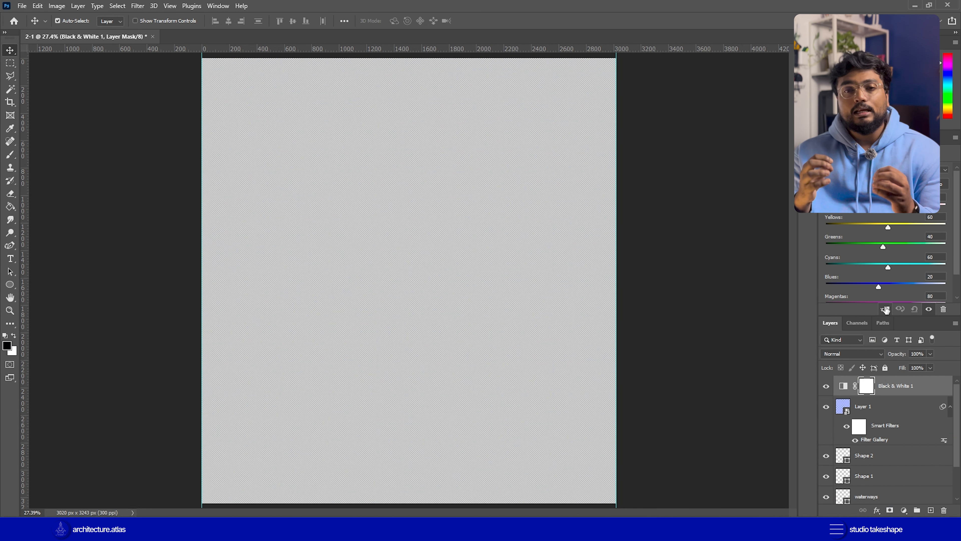
pyautogui.click(852, 353)
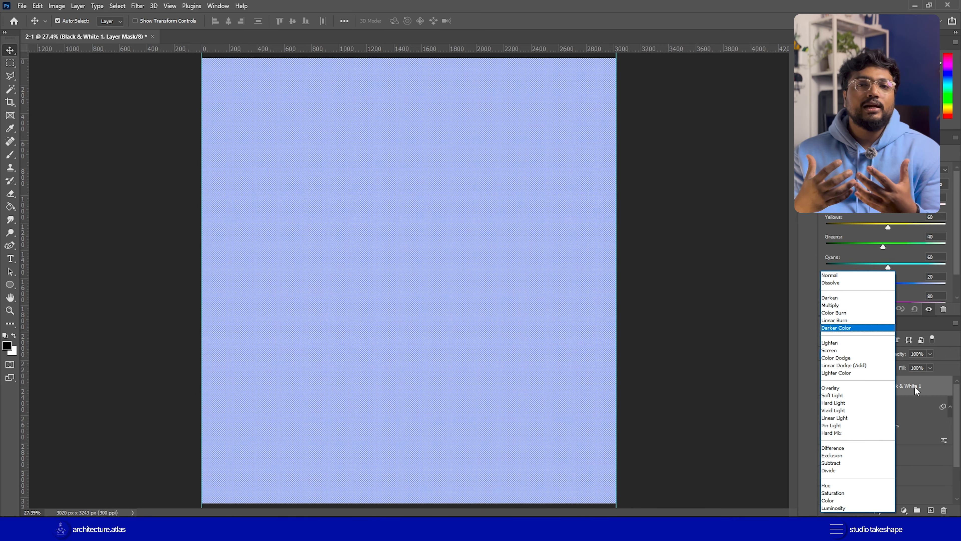
pyautogui.click(915, 386)
pyautogui.click(863, 406)
pyautogui.click(851, 353)
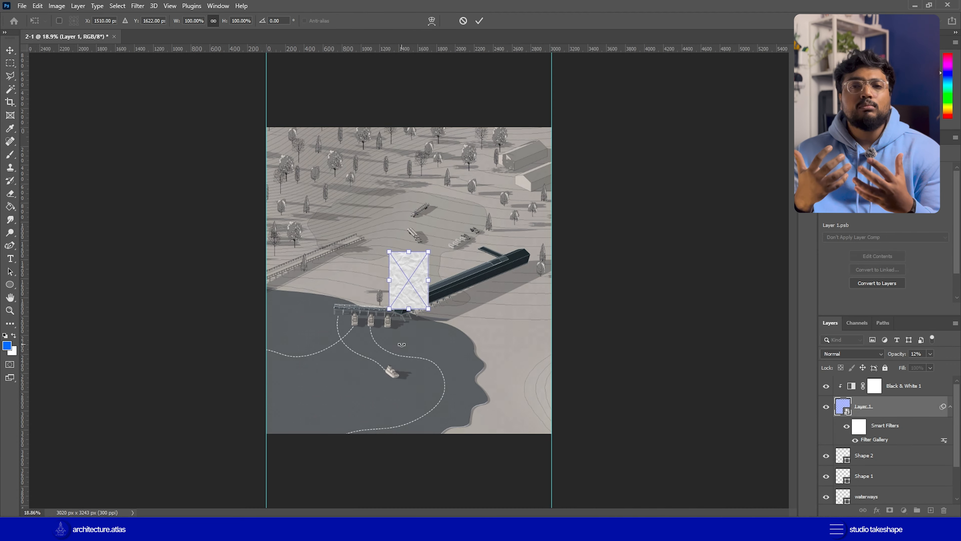
# - Scale the placed crumpled-paper image to about 3026 × 4410 px and position it to cover the whole canvas
pyautogui.moveTo(404, 300); pyautogui.dragTo(285, 418)
pyautogui.moveTo(306, 376); pyautogui.dragTo(657, 88)
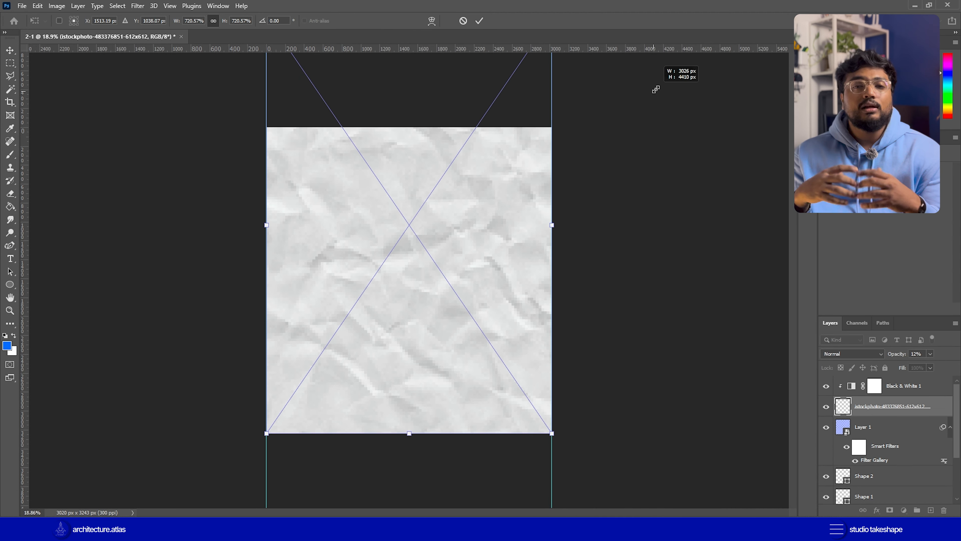
pyautogui.moveTo(480, 234); pyautogui.dragTo(481, 303)
pyautogui.click(12, 53)
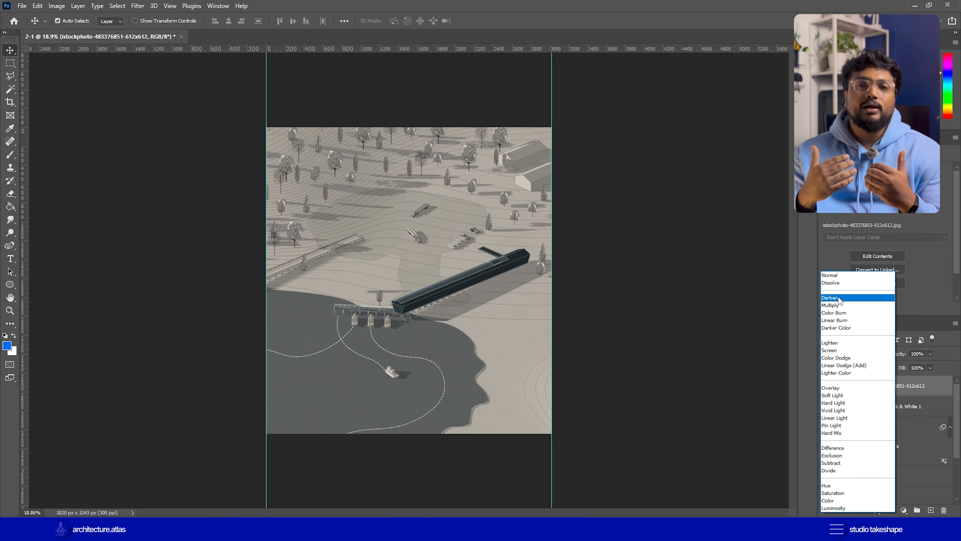
# - Set the crumpled-paper layer's blend mode to Multiply, reduce its opacity, and deselect it
pyautogui.click(839, 306)
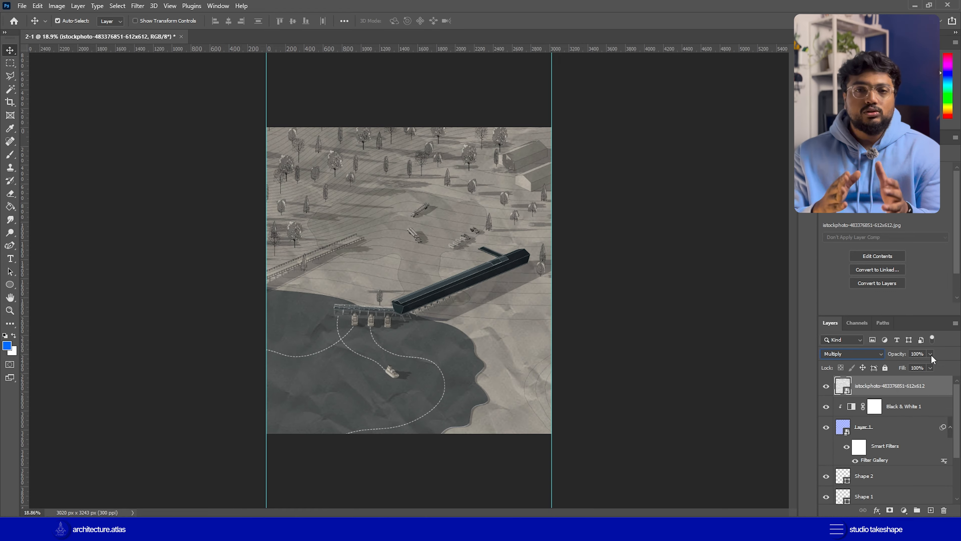
pyautogui.moveTo(914, 364); pyautogui.dragTo(906, 365)
pyautogui.click(621, 351)
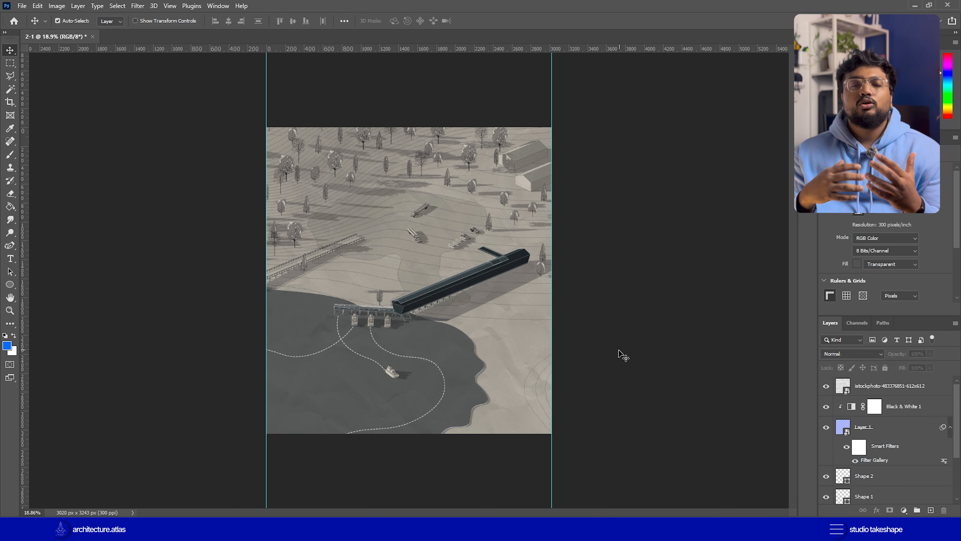
# - Add the title "Port_Texturized Diagram" over the lower water area in white 28 pt JMH Typewriter Regular
pyautogui.keyDown('alt'); pyautogui.scroll(7, 410, 287); pyautogui.keyUp('alt')
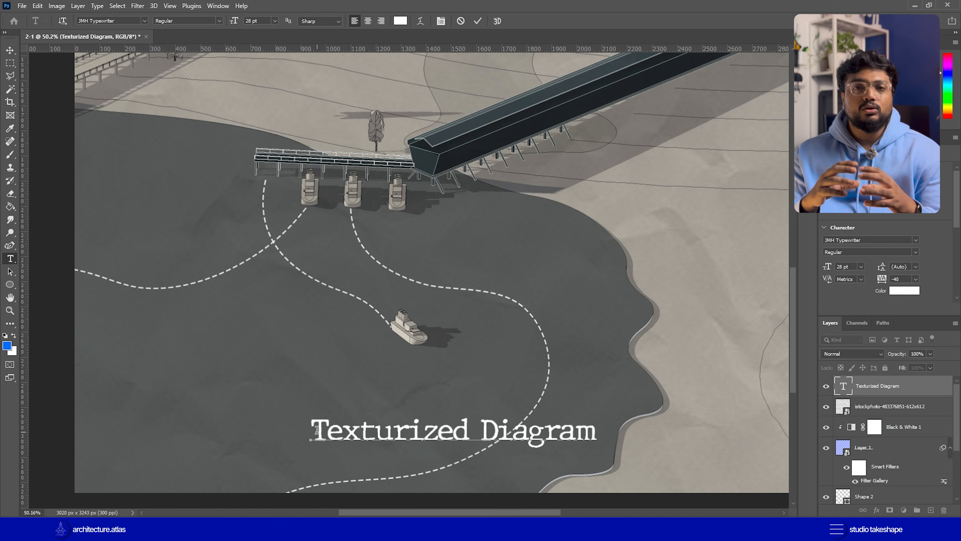
pyautogui.write('Port_')
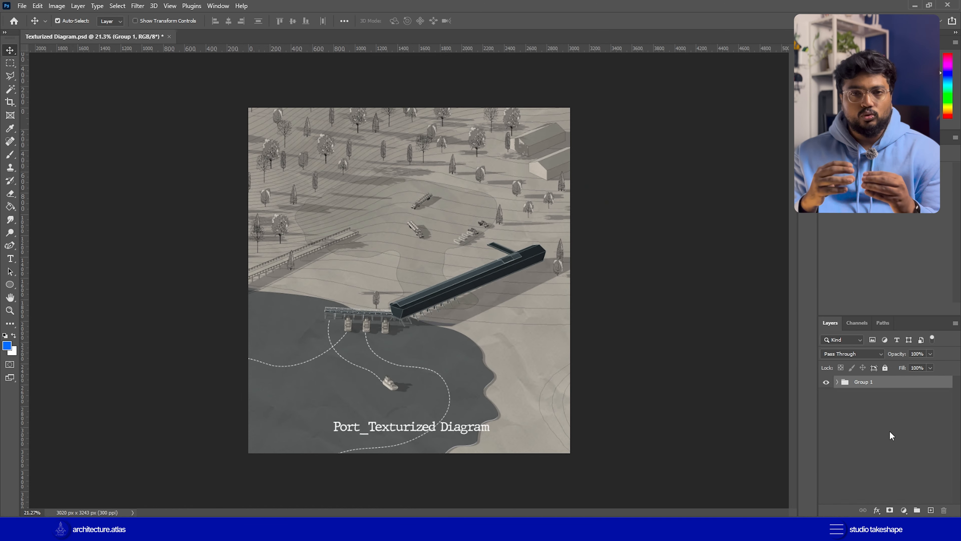
# - Duplicate Group 1 and merge the copy into a single layer above the original group
pyautogui.hotkey('ctrl', 'j')
pyautogui.rightClick(870, 385)
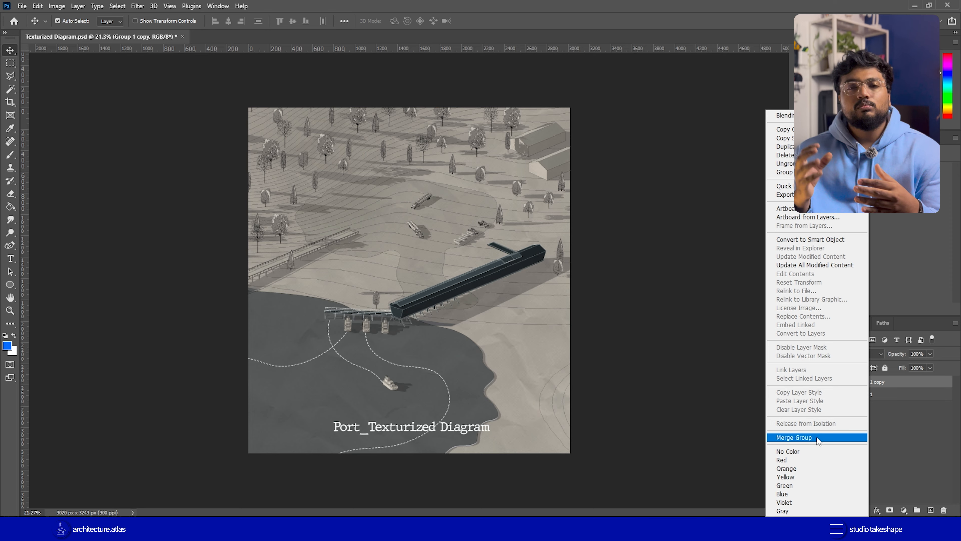
pyautogui.click(817, 438)
pyautogui.click(9, 50)
# - Open the Camera Raw Filter on the merged layer and set the Grain effect to 38
pyautogui.click(138, 6)
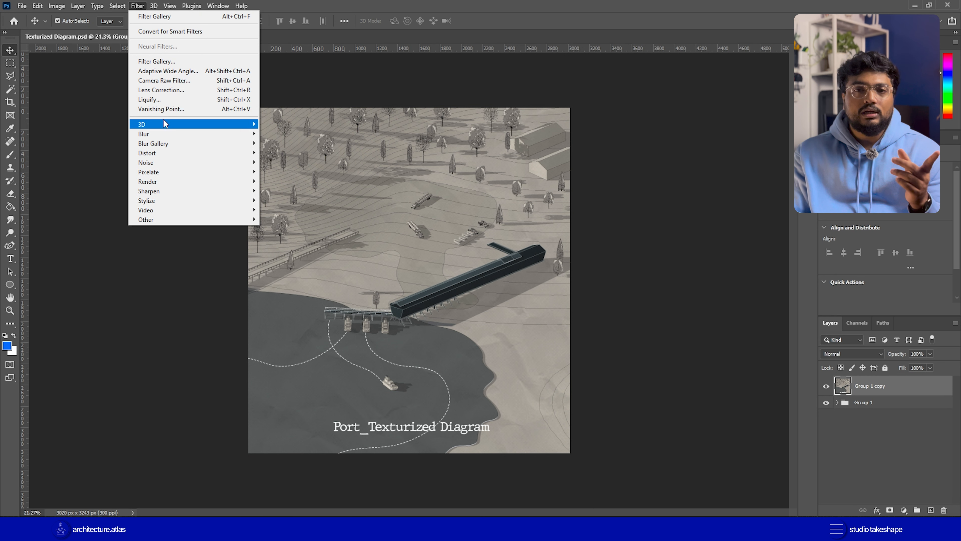
pyautogui.click(172, 82)
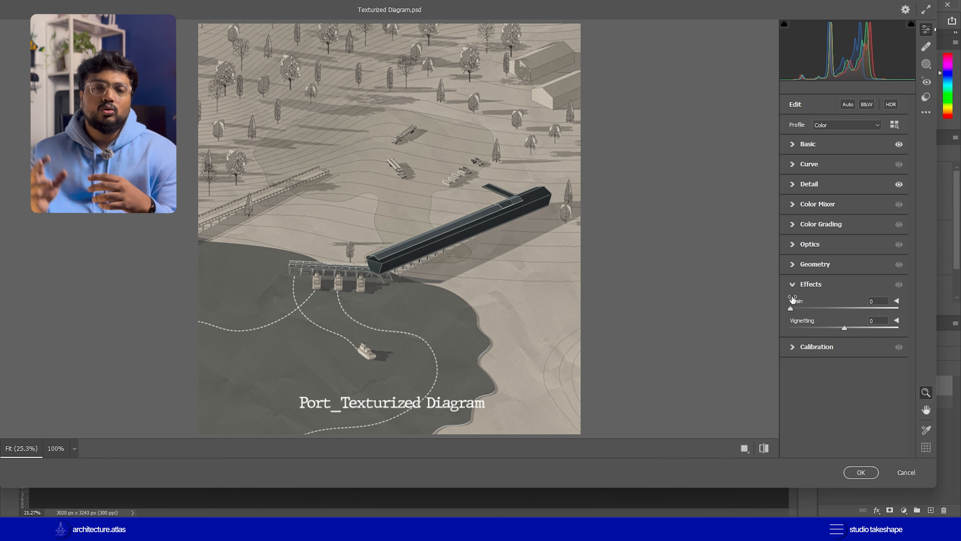
pyautogui.click(398, 252)
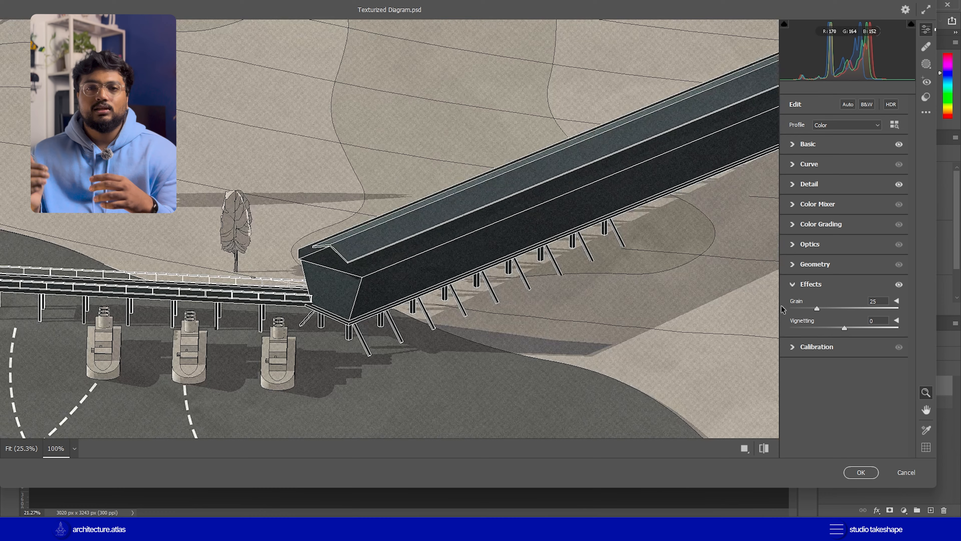
pyautogui.moveTo(817, 309); pyautogui.dragTo(832, 310)
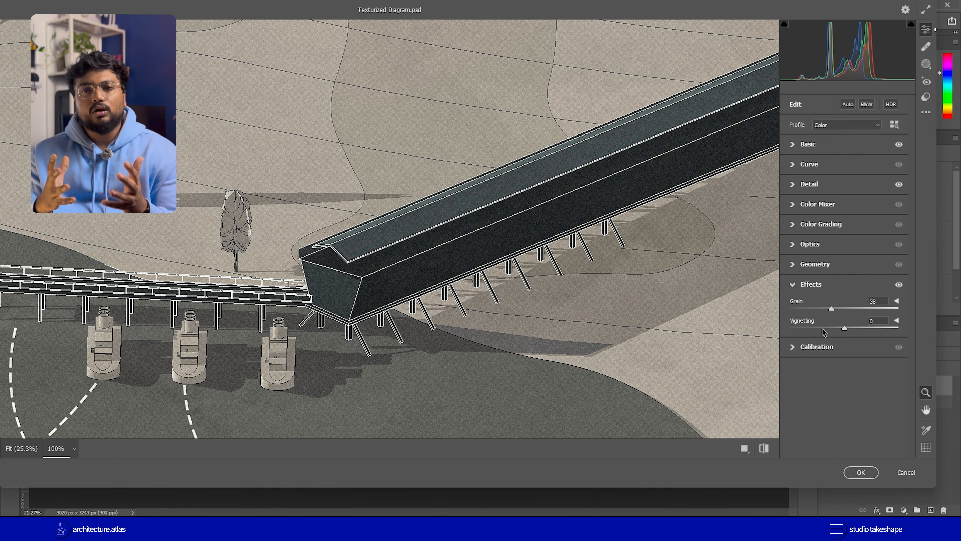
# - Set the Vignetting effect to -22 and apply the Camera Raw Filter to the merged layer
pyautogui.click(513, 294)
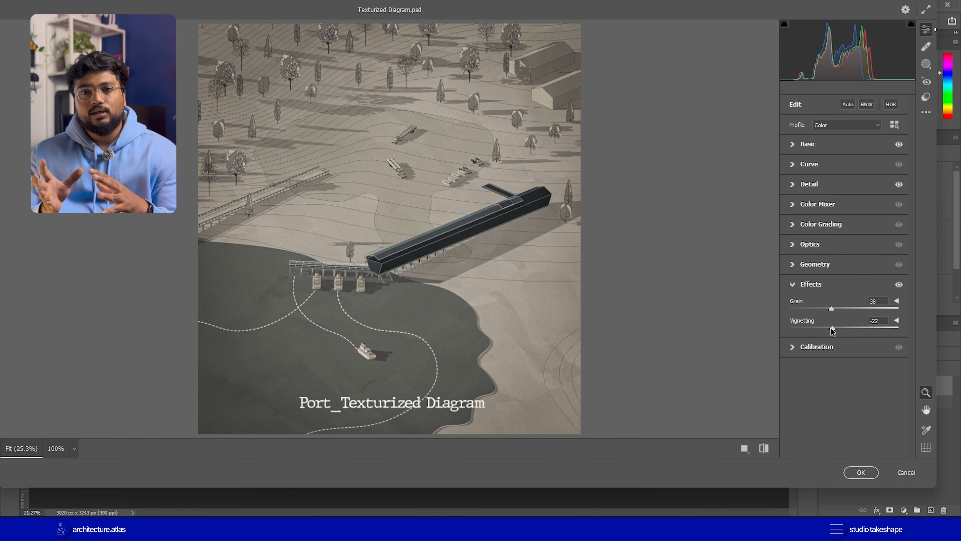
pyautogui.click(794, 347)
pyautogui.click(860, 473)
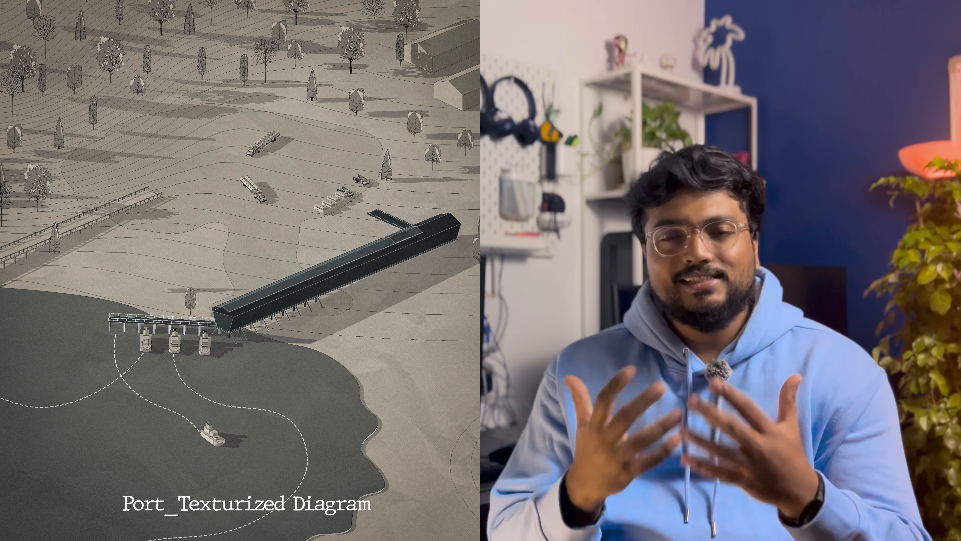